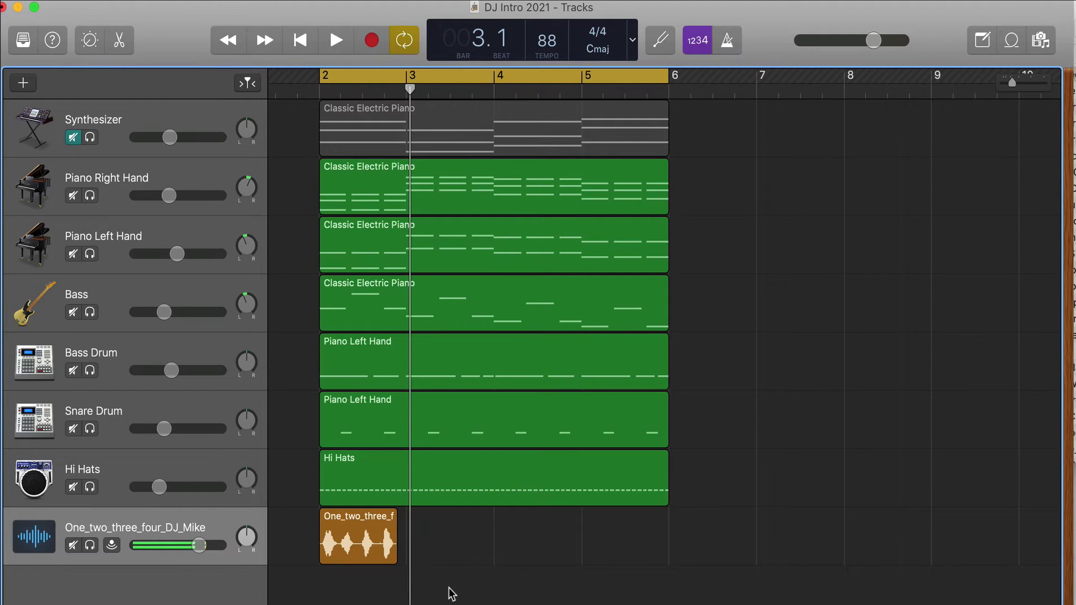
Step: Select the voice clip, unmute the Synthesizer track and solo the voice clip track
{"action": "scroll", "coordinate": [452, 594], "scroll_direction": "right", "scroll_amount": 1}
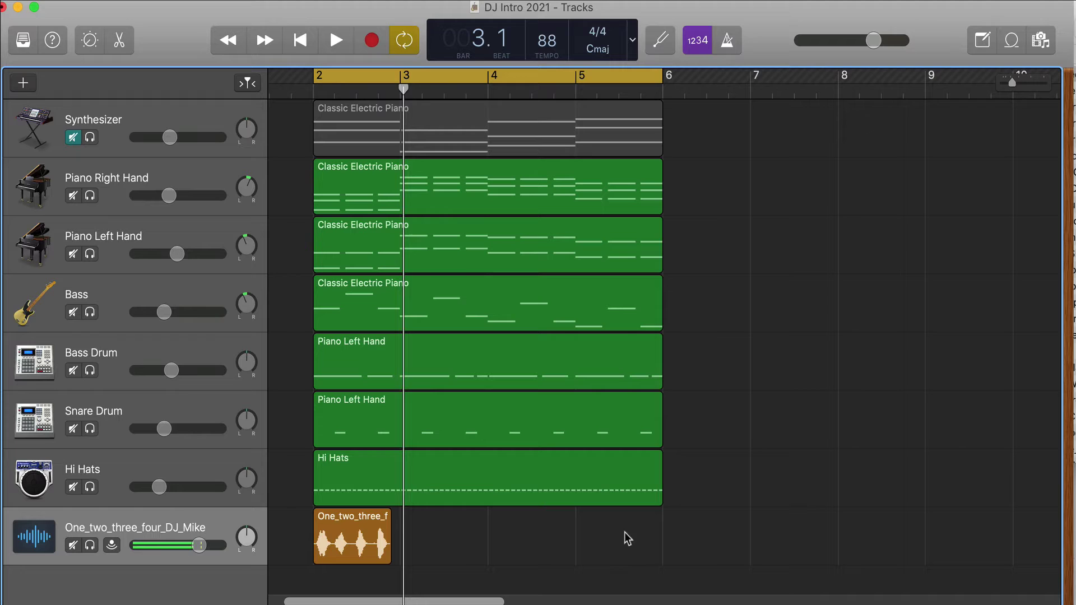
{"action": "left_click_drag", "start_coordinate": [454, 527], "coordinate": [846, 551]}
{"action": "left_click", "coordinate": [333, 516]}
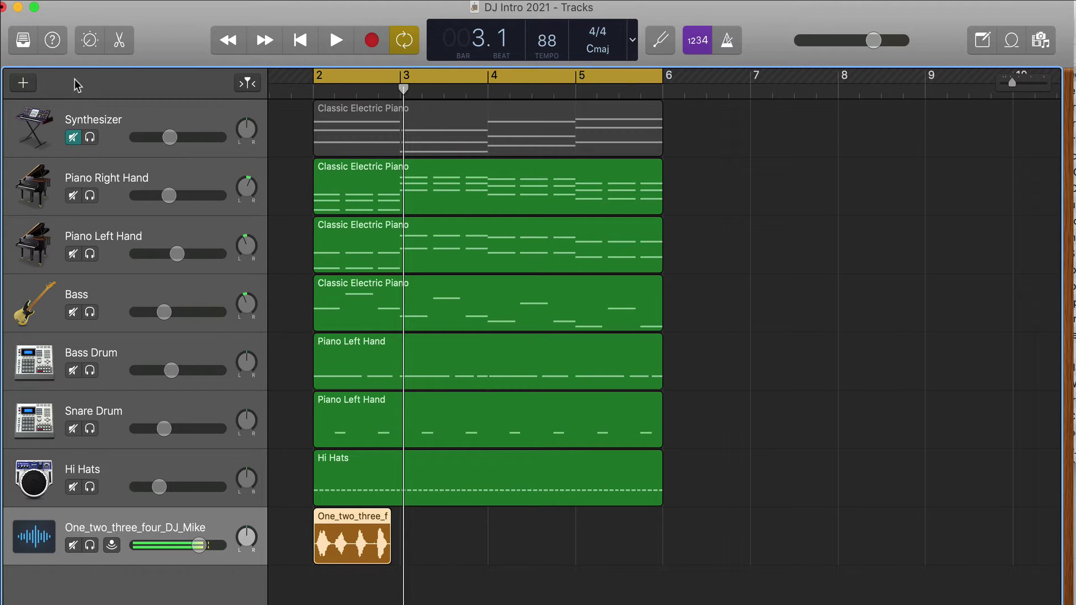
{"action": "left_click", "coordinate": [73, 137]}
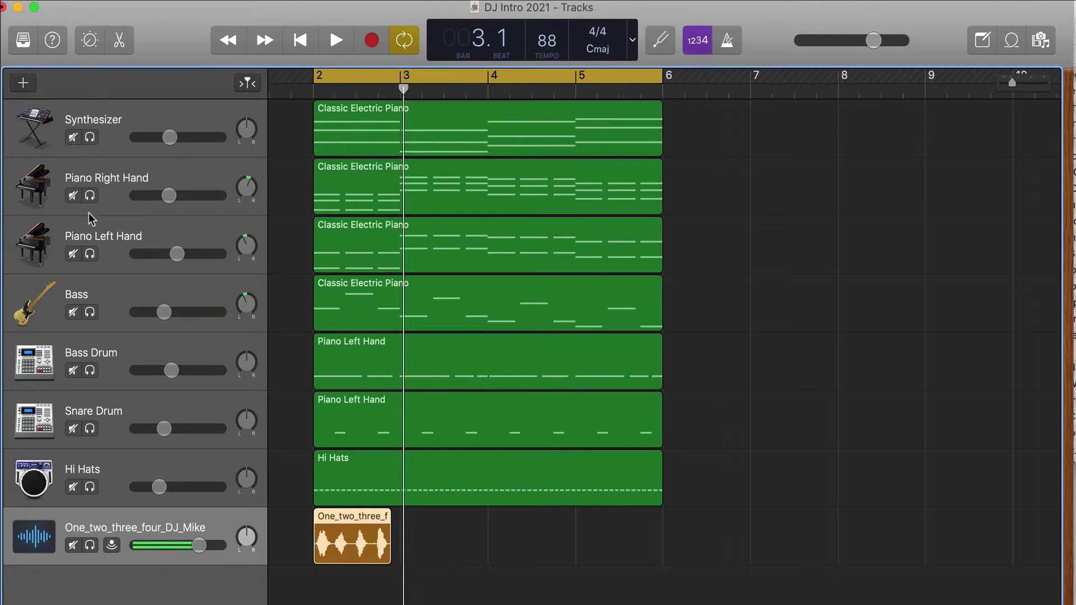
{"action": "left_click", "coordinate": [90, 546]}
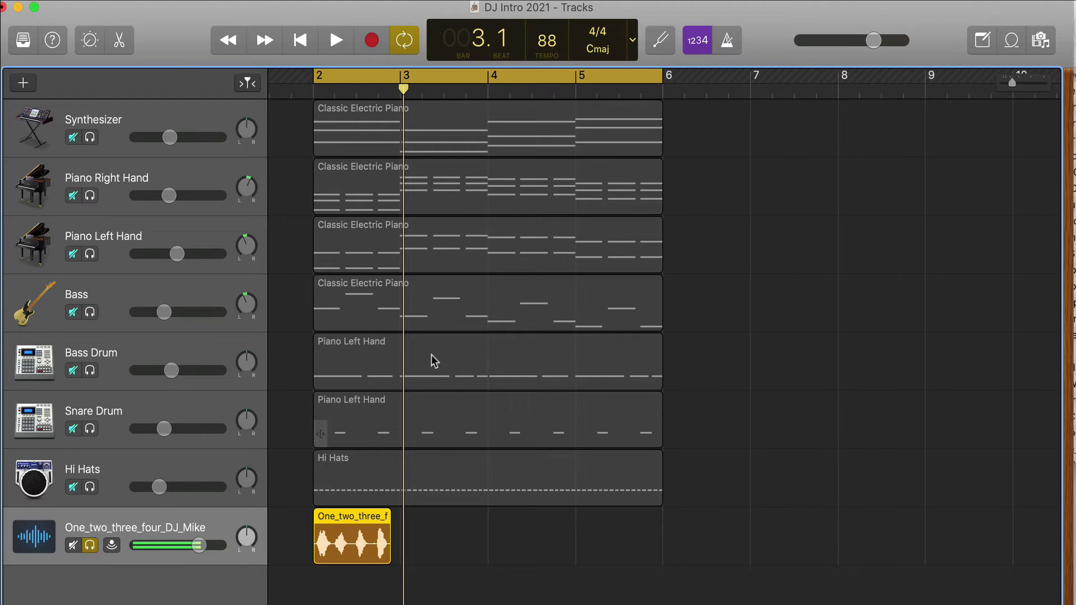
Step: Play the soloed voice clip briefly from bar 2
{"action": "left_click", "coordinate": [320, 92]}
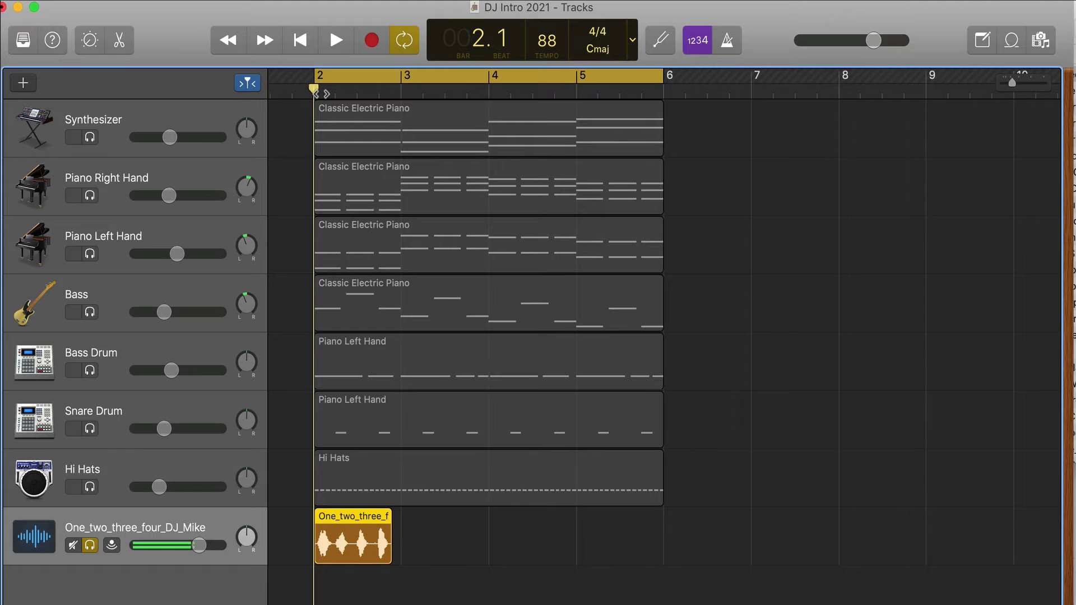
{"action": "key", "text": "space"}
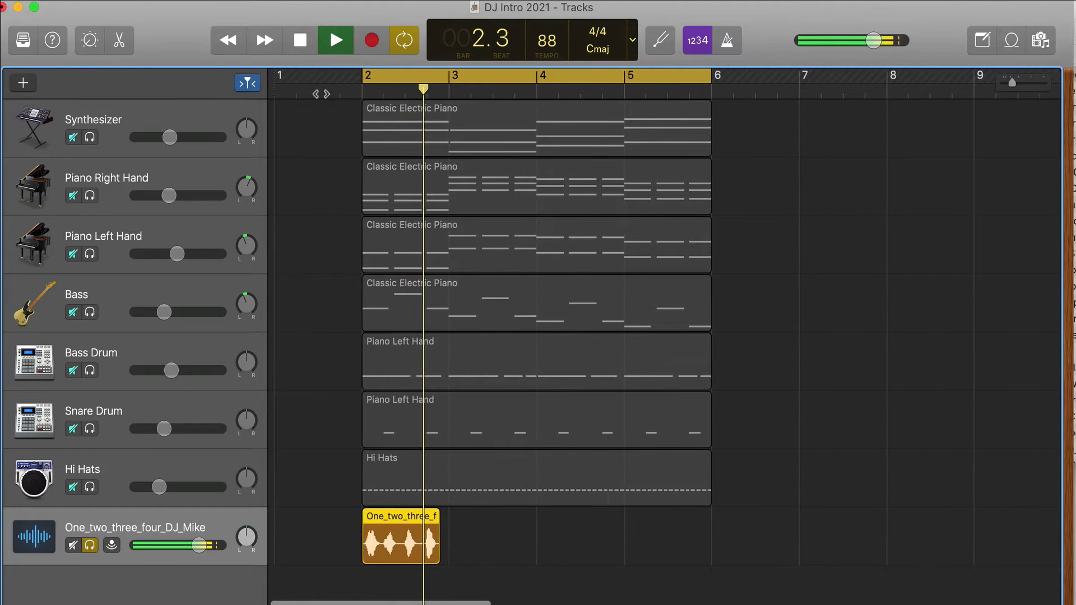
{"action": "key", "text": "space"}
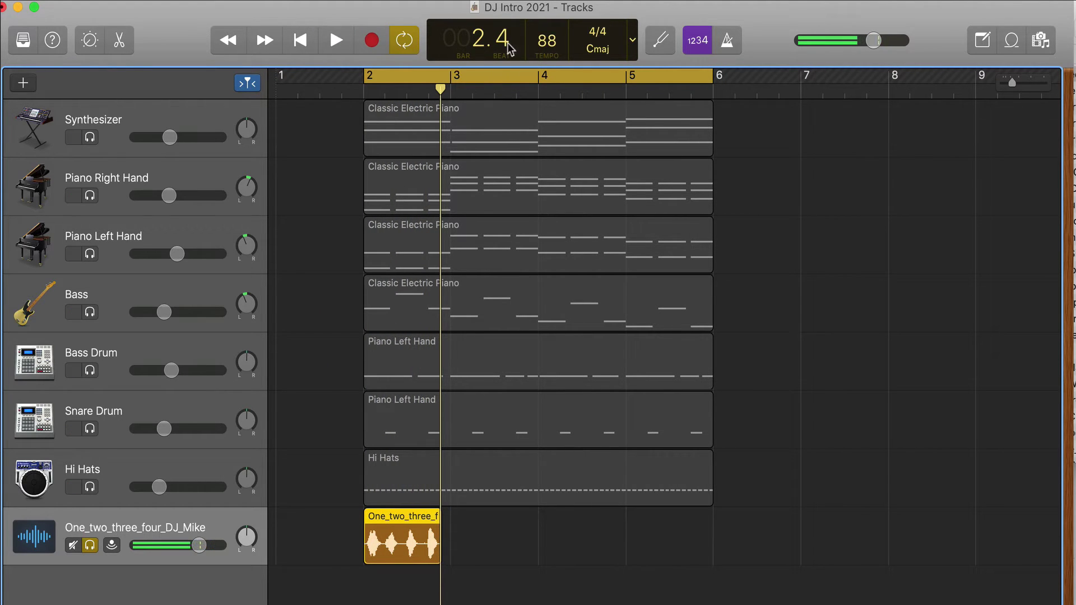
Step: Turn on the metronome, loop bars 1–5, play it, and return the playhead to bar 2
{"action": "left_click", "coordinate": [728, 44]}
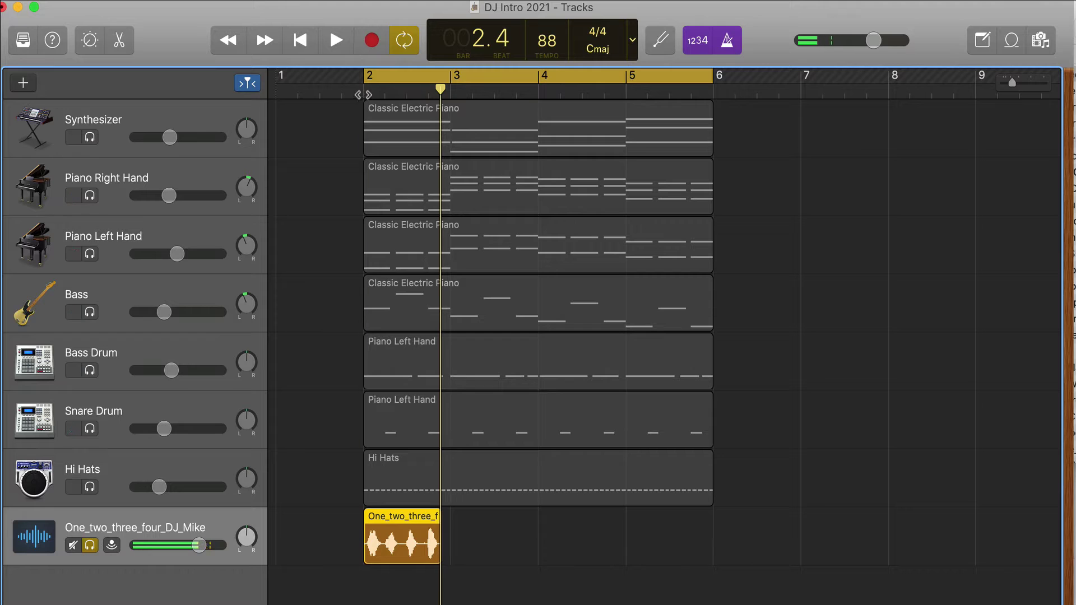
{"action": "key", "text": "Return"}
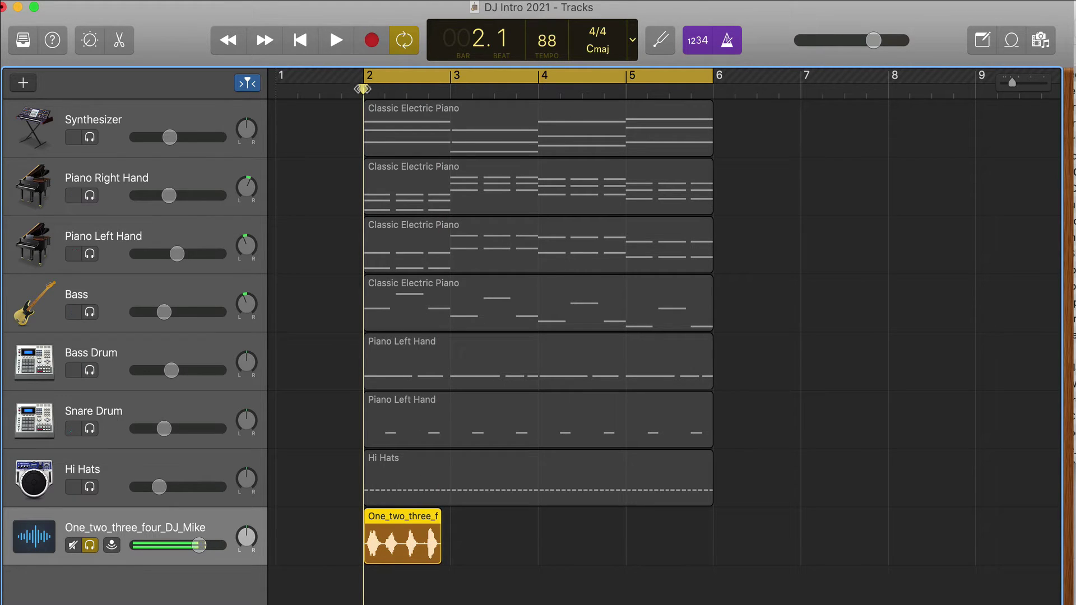
{"action": "left_click_drag", "start_coordinate": [405, 82], "coordinate": [318, 82]}
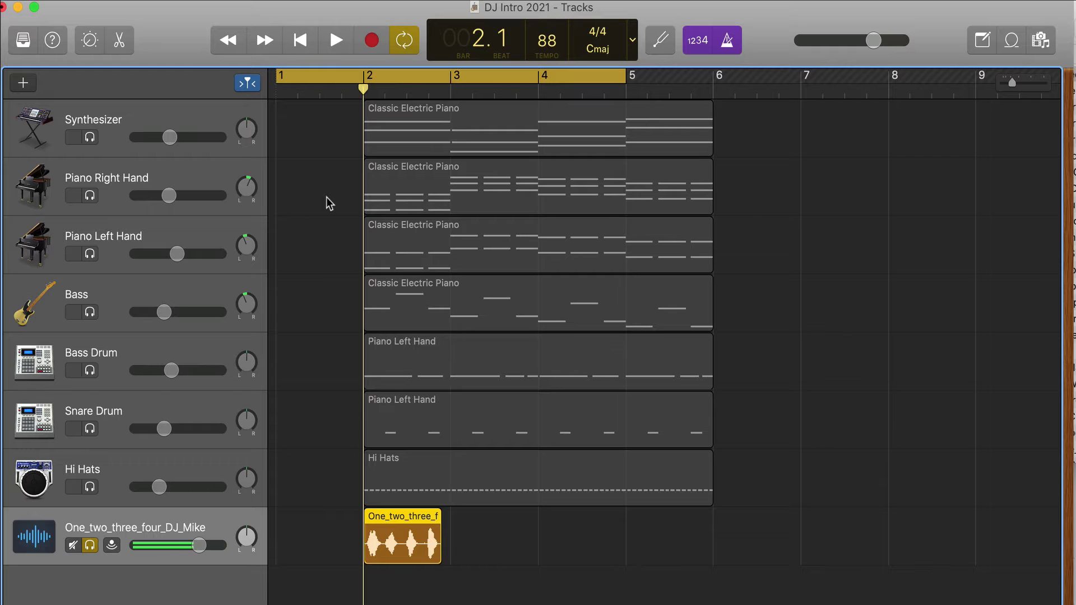
{"action": "key", "text": "space"}
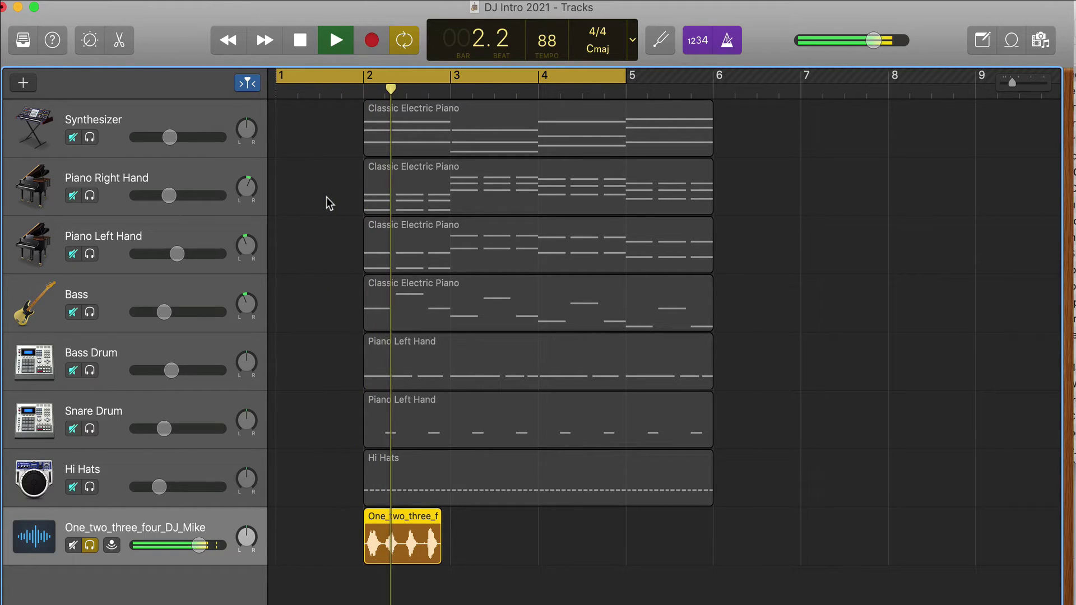
{"action": "key", "text": "space"}
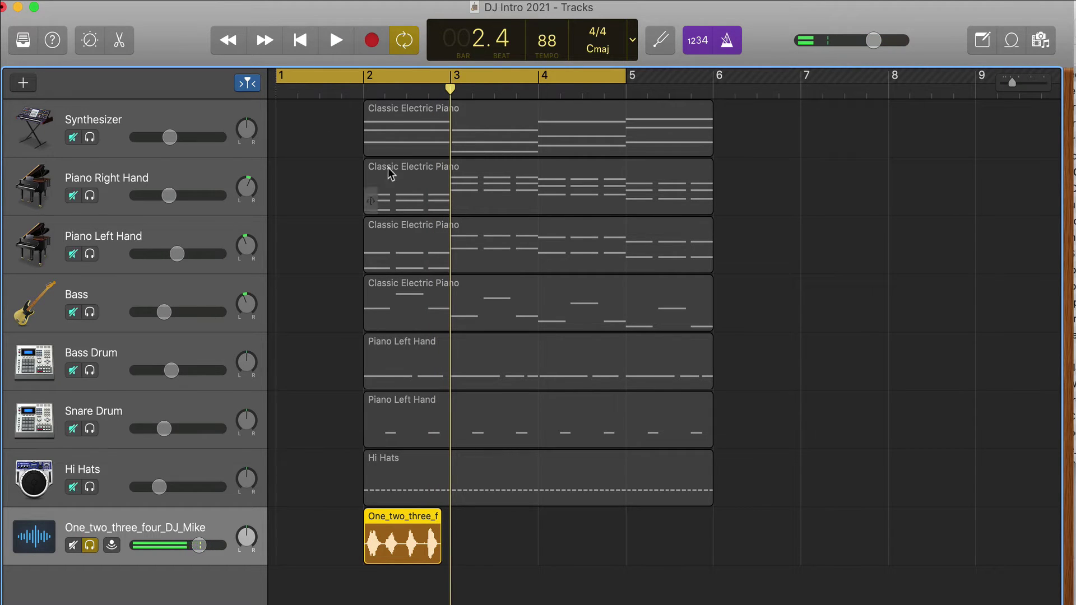
{"action": "left_click", "coordinate": [363, 91]}
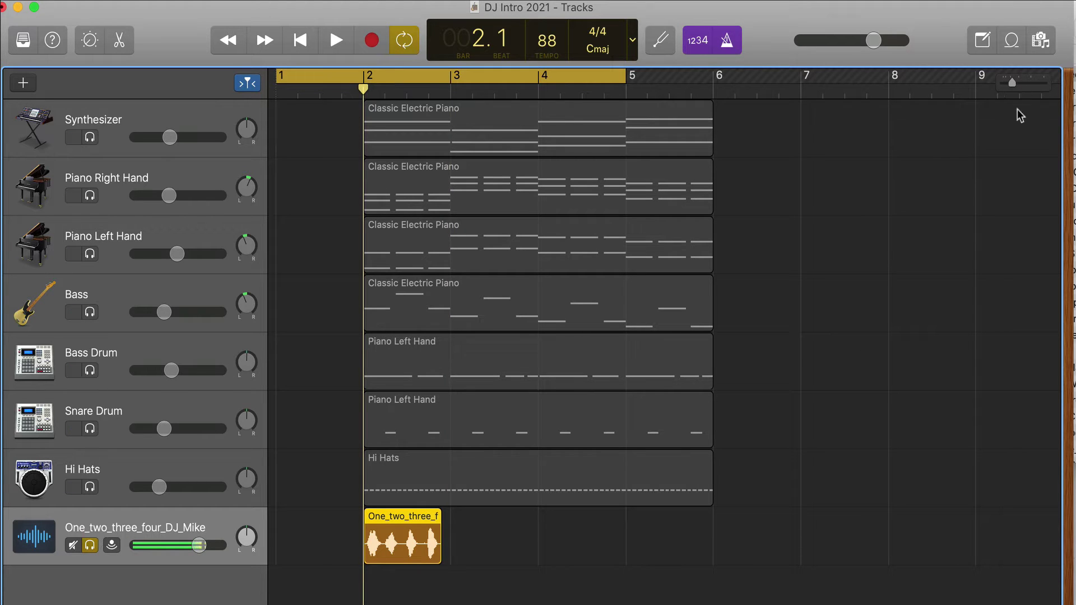
Step: Zoom in around bar 2, play the clip, then turn Cycle off and return to bar 2
{"action": "left_click_drag", "start_coordinate": [1014, 83], "coordinate": [1025, 85]}
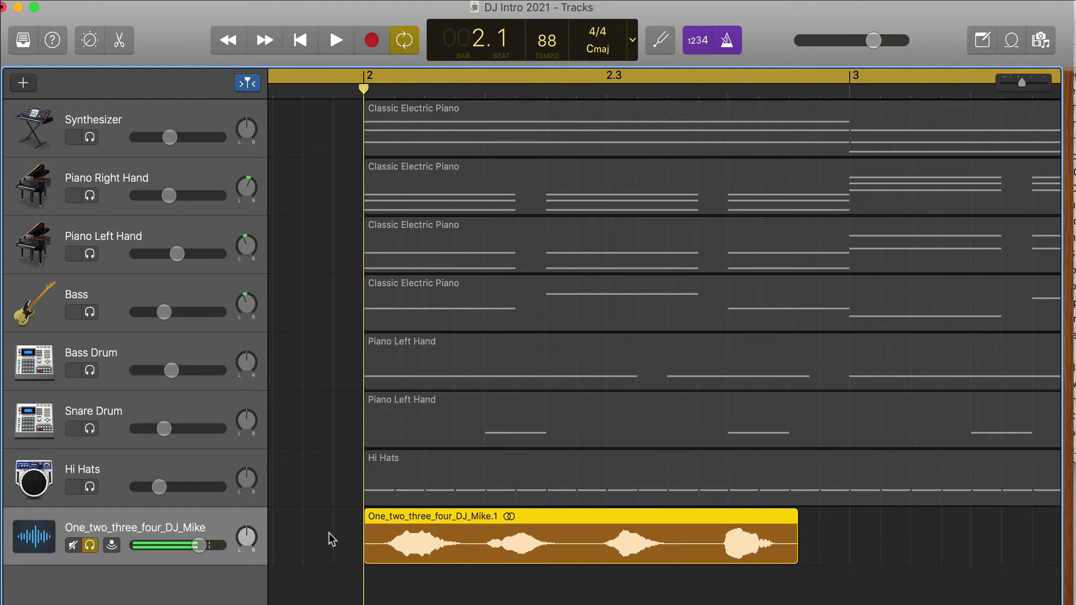
{"action": "key", "text": "space"}
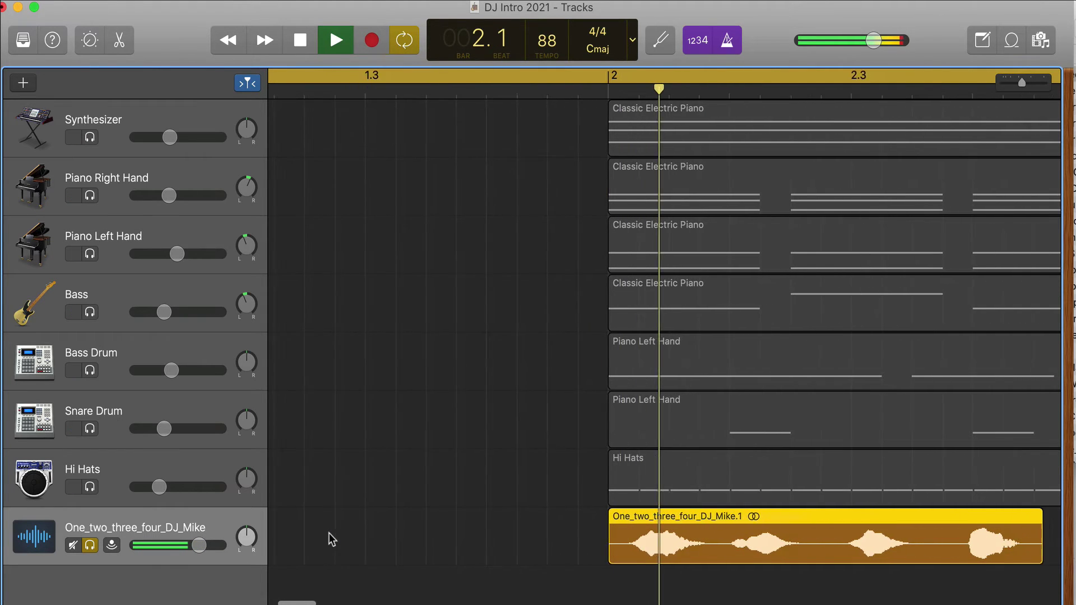
{"action": "key", "text": "space"}
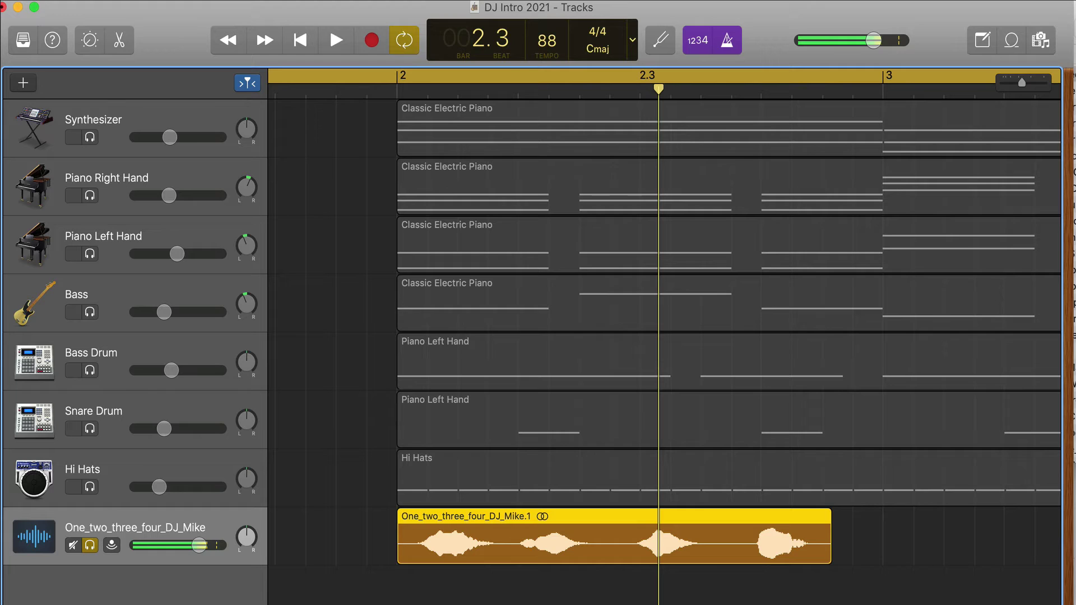
{"action": "left_click", "coordinate": [470, 77]}
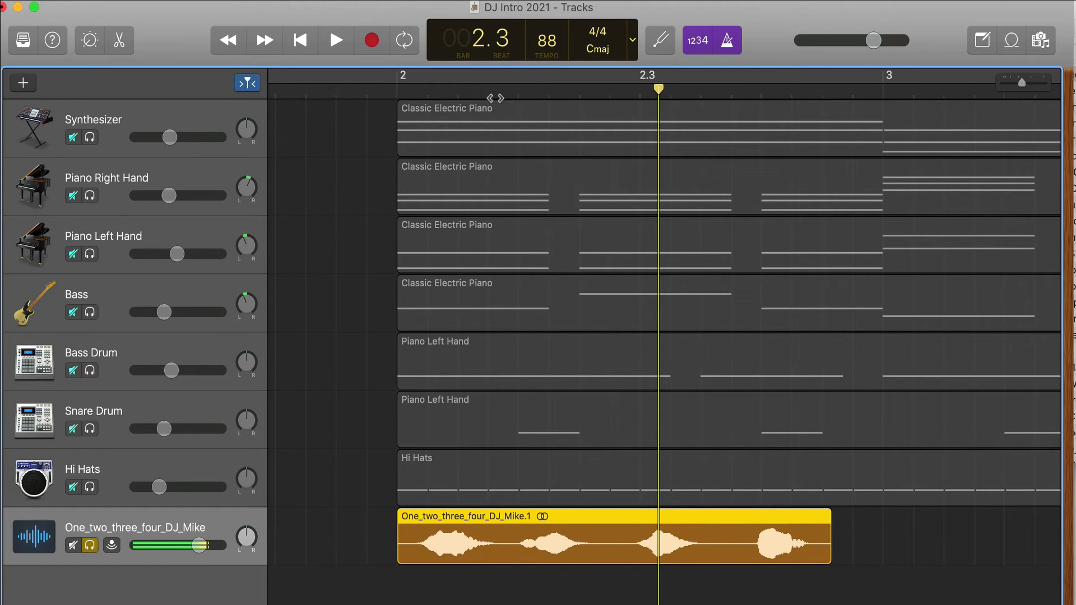
{"action": "left_click_drag", "start_coordinate": [492, 96], "coordinate": [503, 98]}
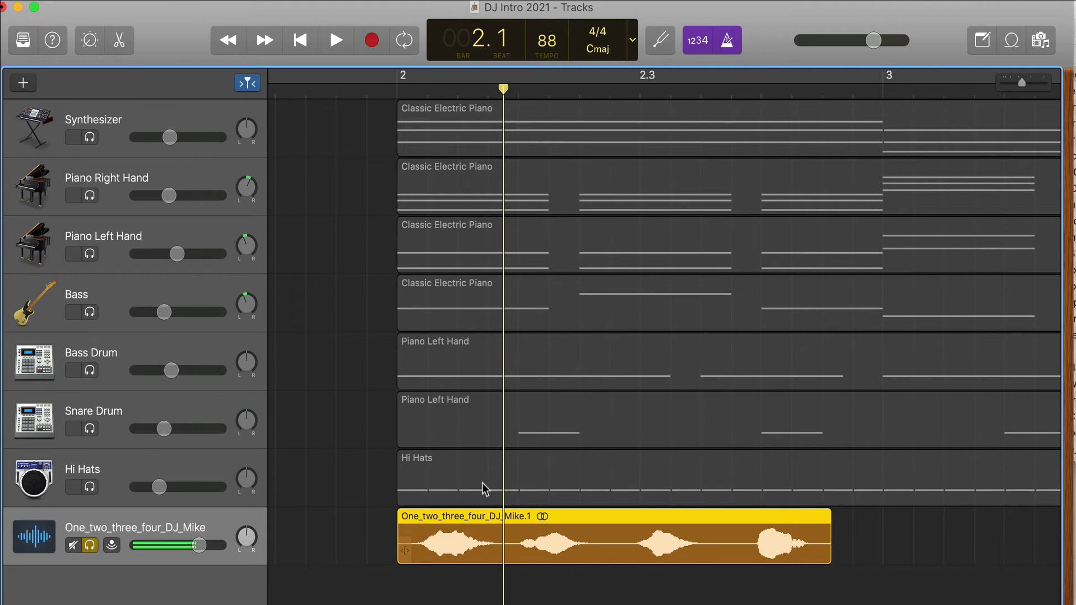
Step: Split the voice region at the playhead and at the next two word boundaries
{"action": "left_click", "coordinate": [185, 0]}
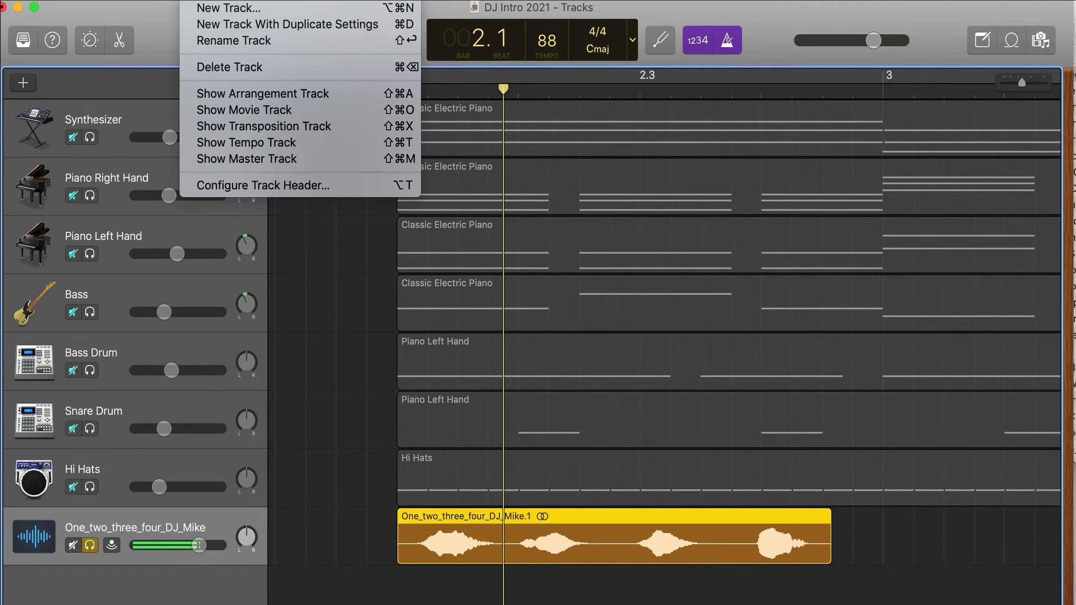
{"action": "mouse_move", "coordinate": [157, 0]}
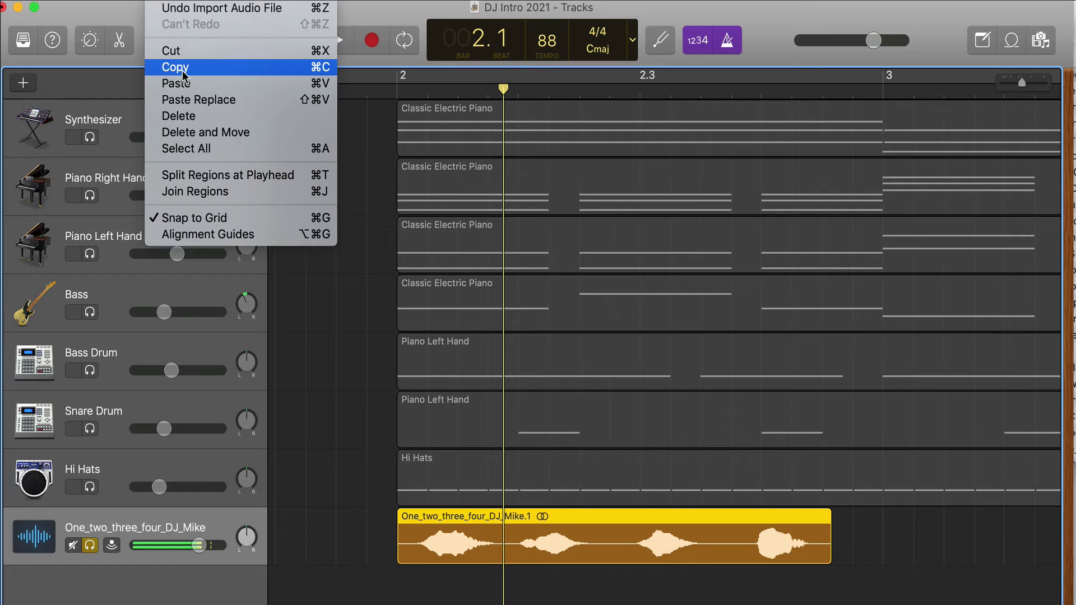
{"action": "left_click", "coordinate": [312, 179]}
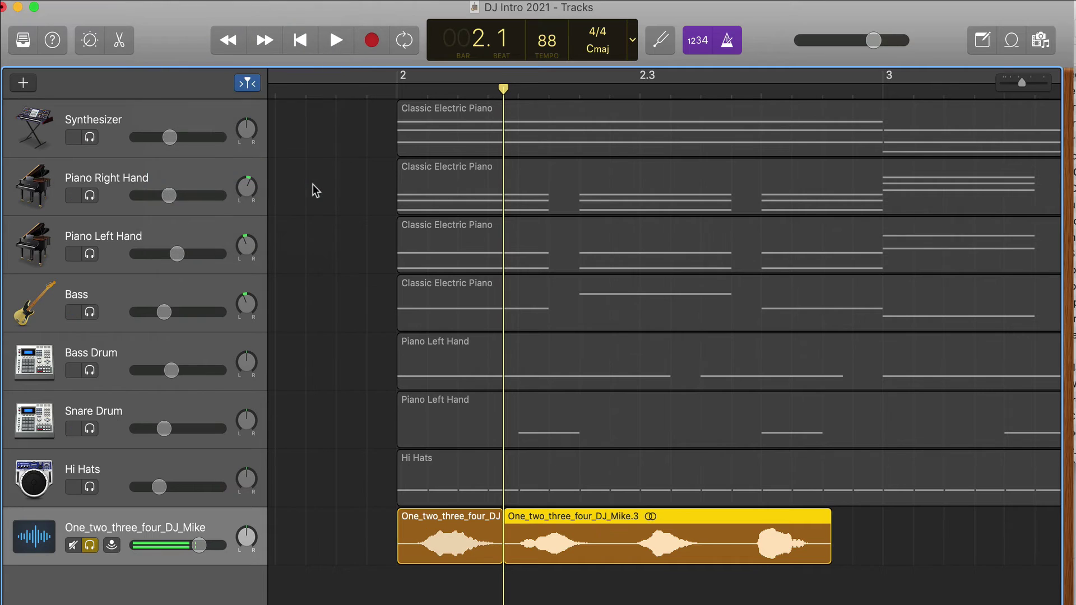
{"action": "left_click", "coordinate": [607, 96]}
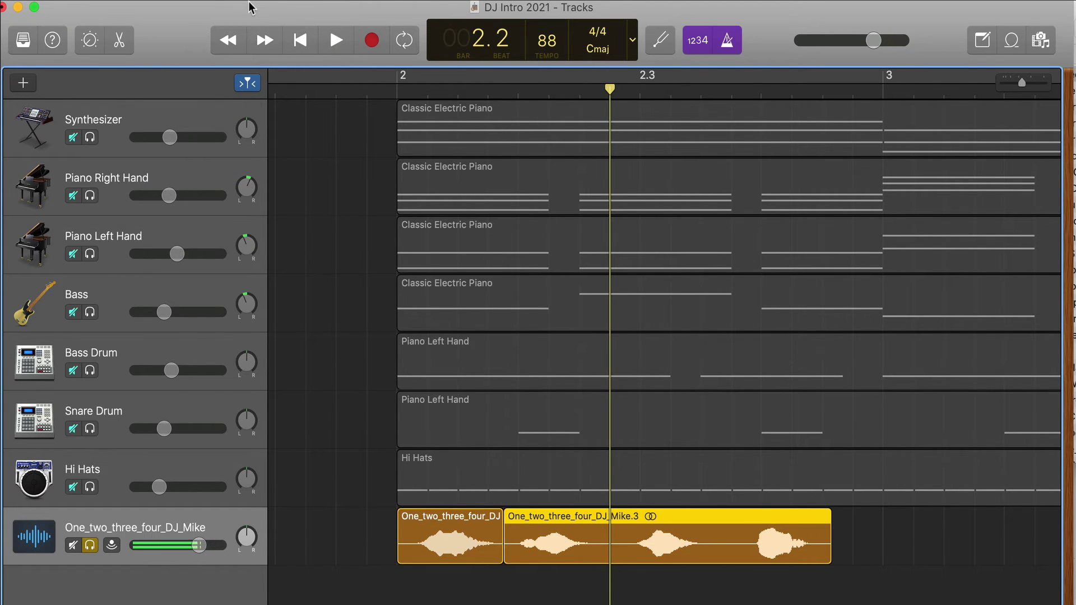
{"action": "key", "text": "super+t"}
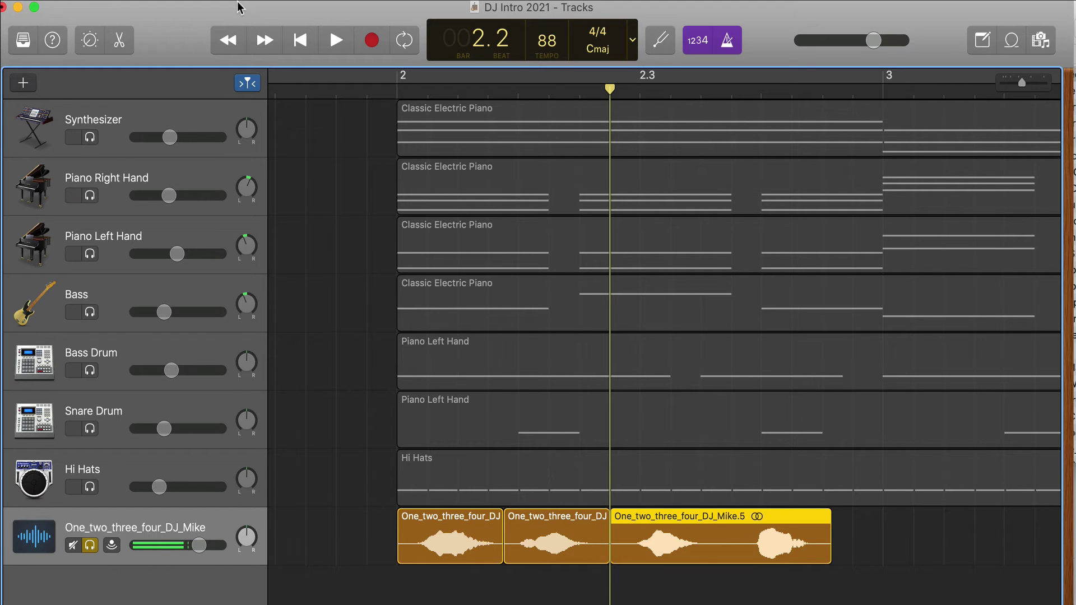
{"action": "left_click", "coordinate": [729, 96]}
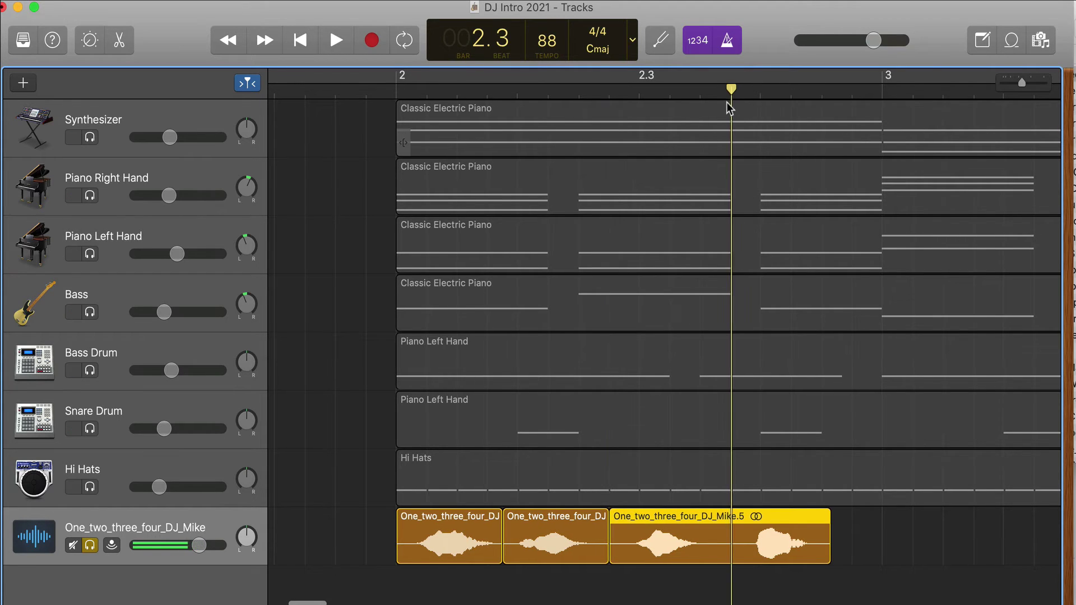
{"action": "key", "text": "super+t"}
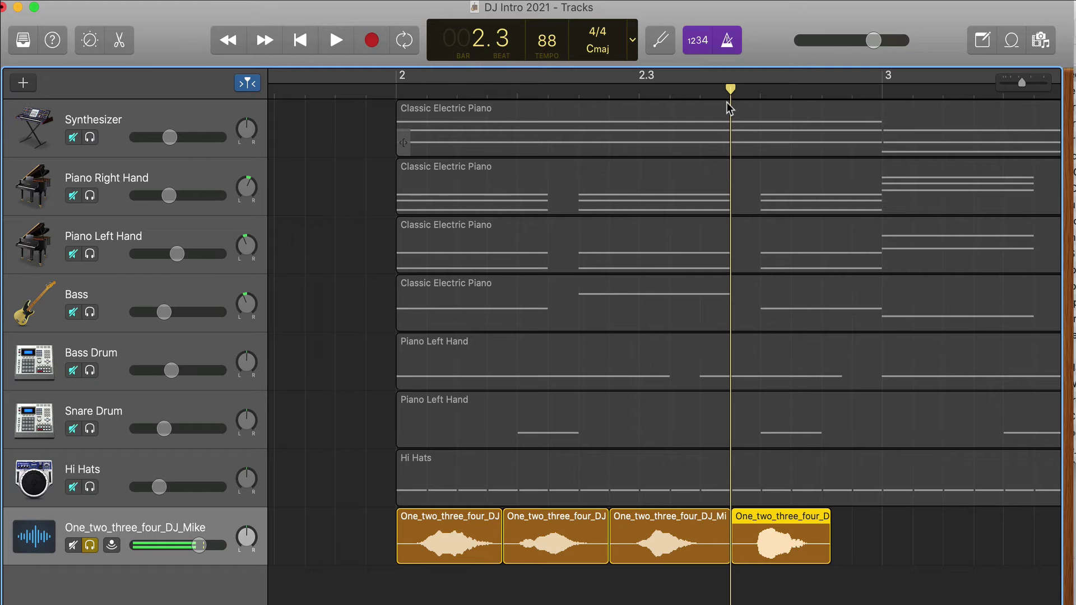
Step: Shift the last three word regions later, then trim the first region and start it at 2.1.1.1
{"action": "left_click_drag", "start_coordinate": [897, 538], "coordinate": [697, 527]}
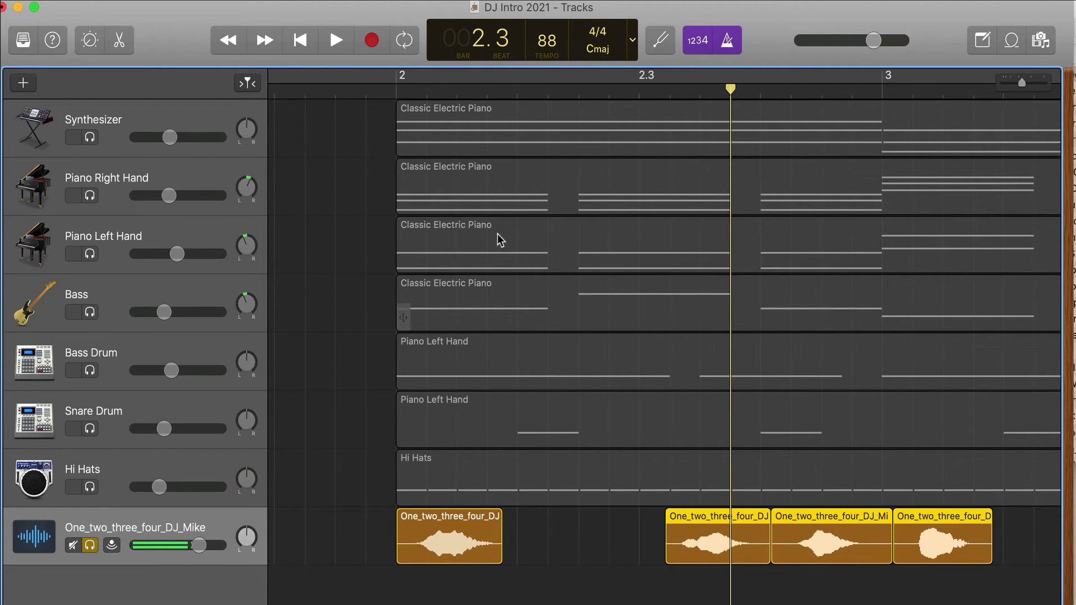
{"action": "left_click", "coordinate": [392, 81]}
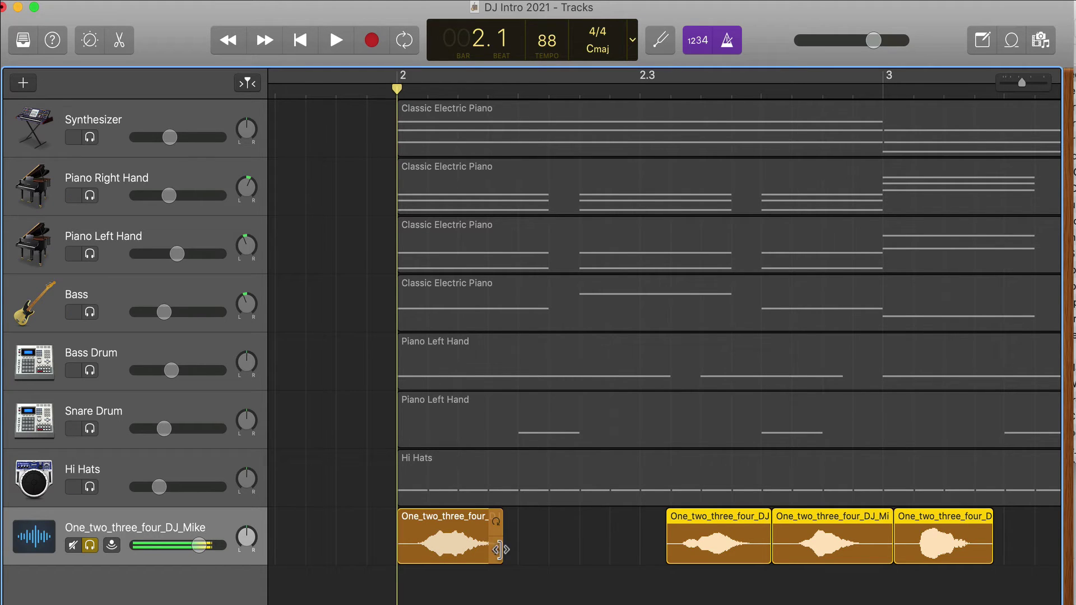
{"action": "left_click_drag", "start_coordinate": [1021, 82], "coordinate": [1027, 88]}
{"action": "scroll", "coordinate": [505, 543], "scroll_direction": "left", "scroll_amount": 5}
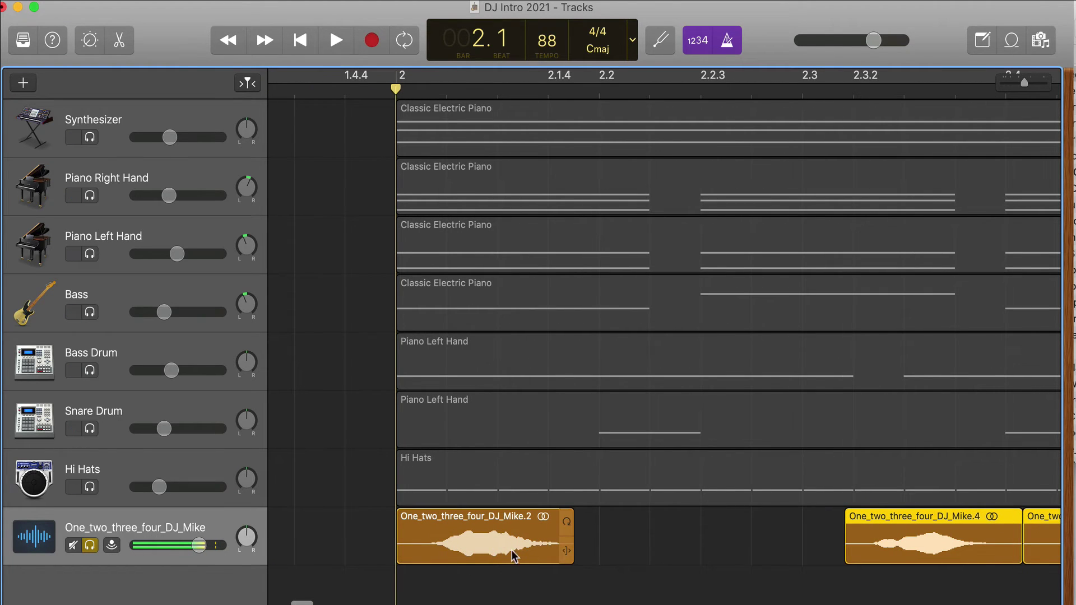
{"action": "left_click_drag", "start_coordinate": [399, 563], "coordinate": [431, 563]}
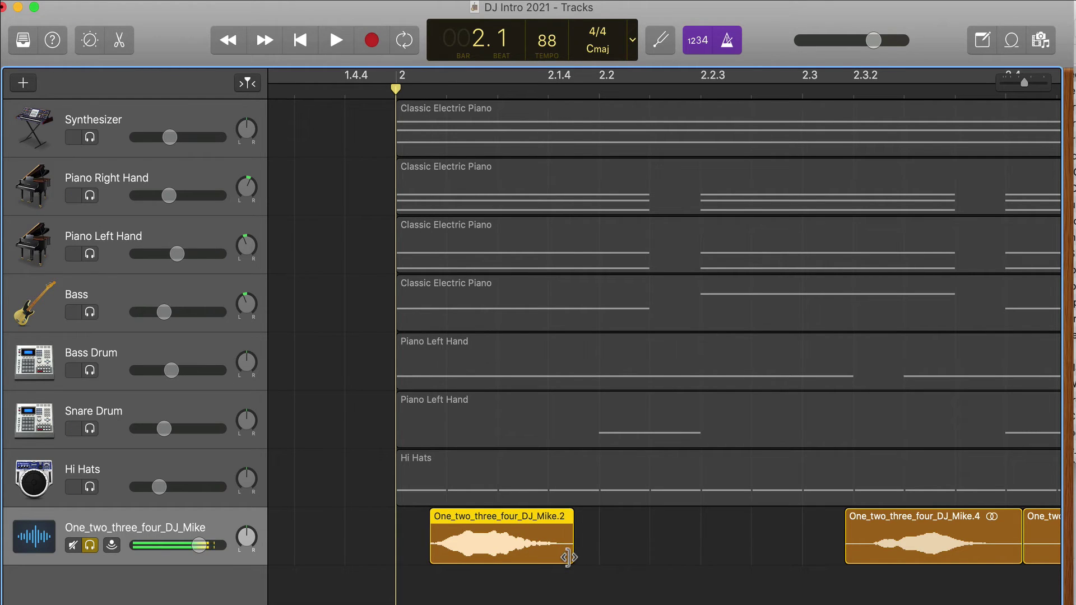
{"action": "left_click_drag", "start_coordinate": [571, 556], "coordinate": [560, 558]}
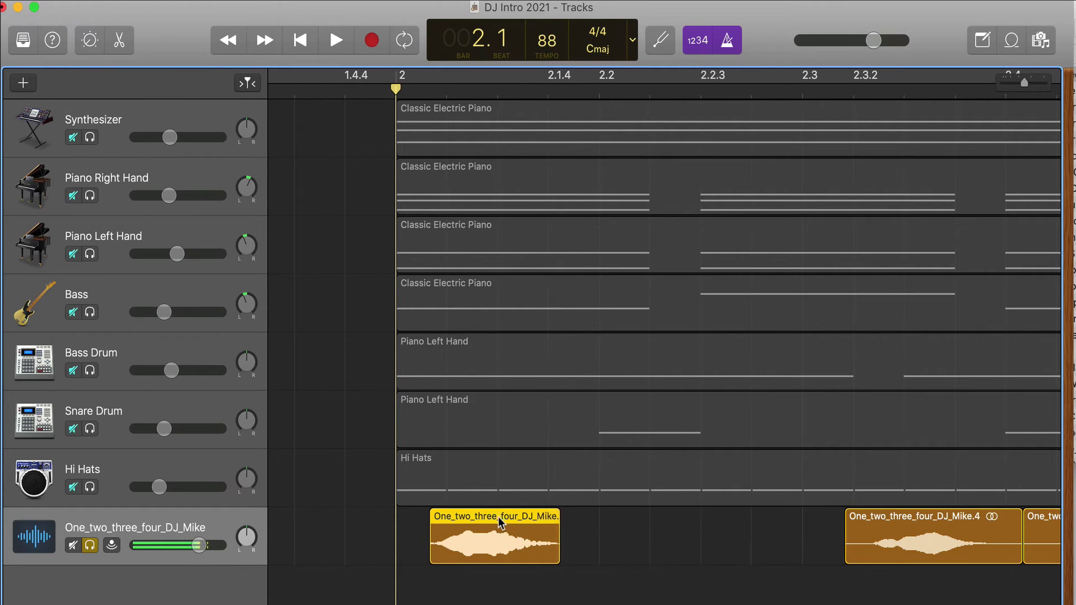
{"action": "left_click_drag", "start_coordinate": [500, 517], "coordinate": [447, 523]}
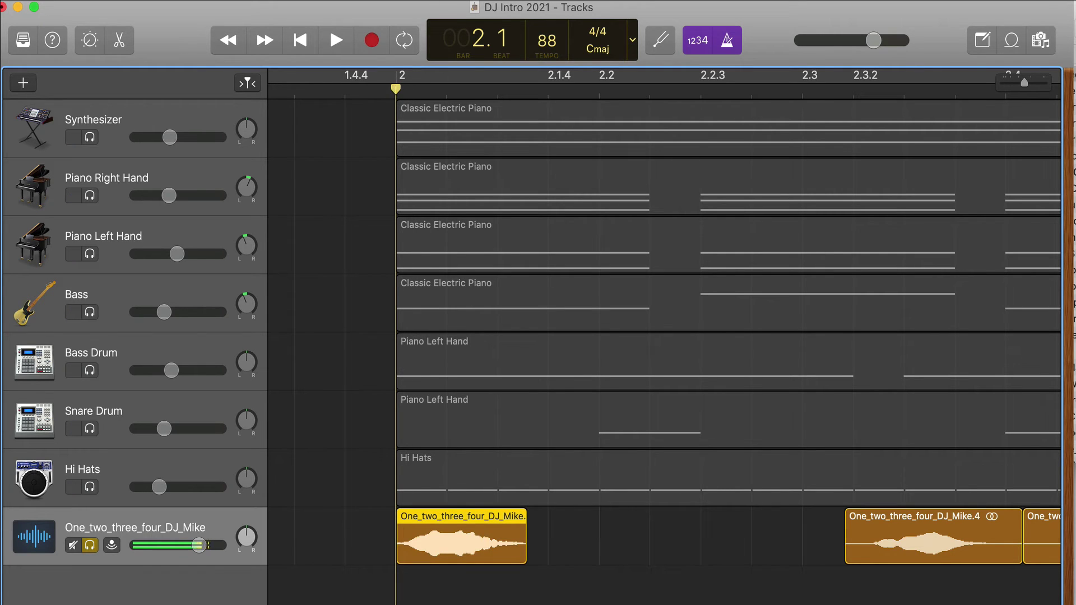
Step: Nudge the first word region earlier to 1.4.4.201 and play it soloed from beat 4 of bar 1
{"action": "left_click", "coordinate": [296, 96]}
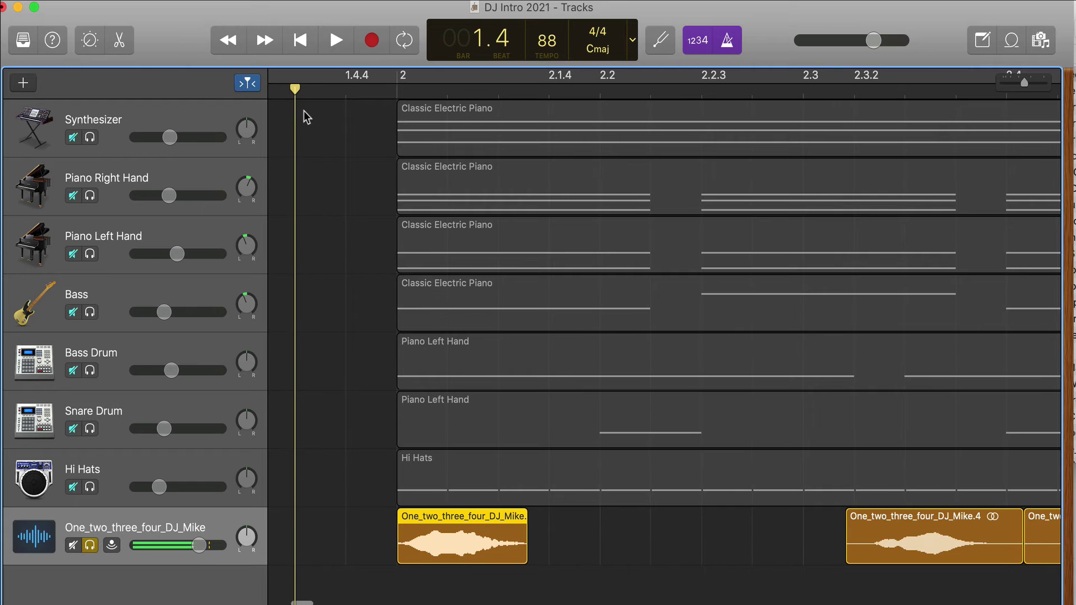
{"action": "key", "text": "space"}
{"action": "key", "text": "space"}
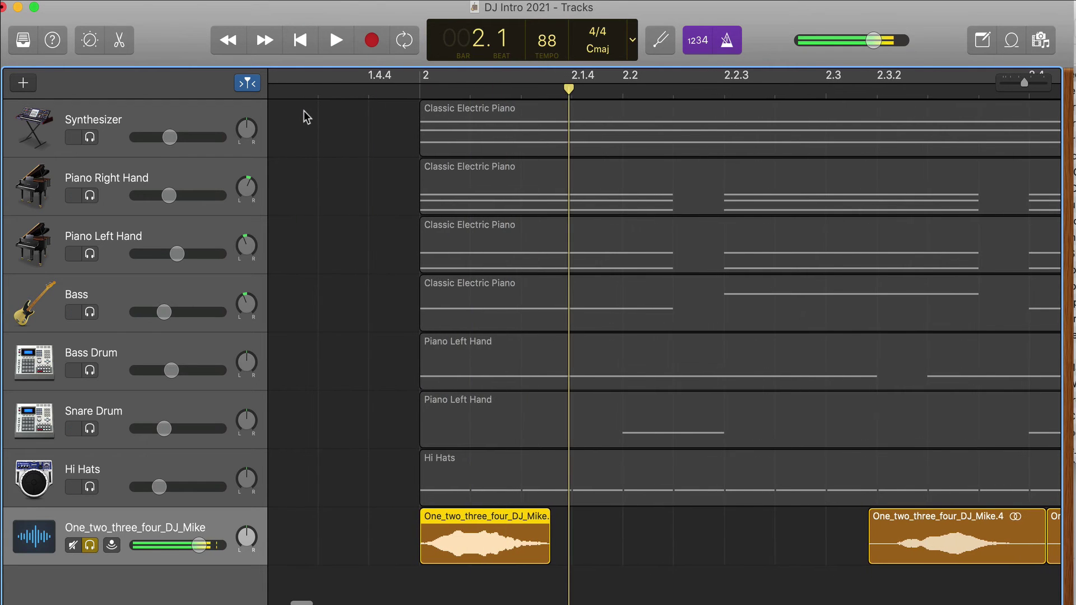
{"action": "scroll", "coordinate": [328, 204], "scroll_direction": "left", "scroll_amount": 5}
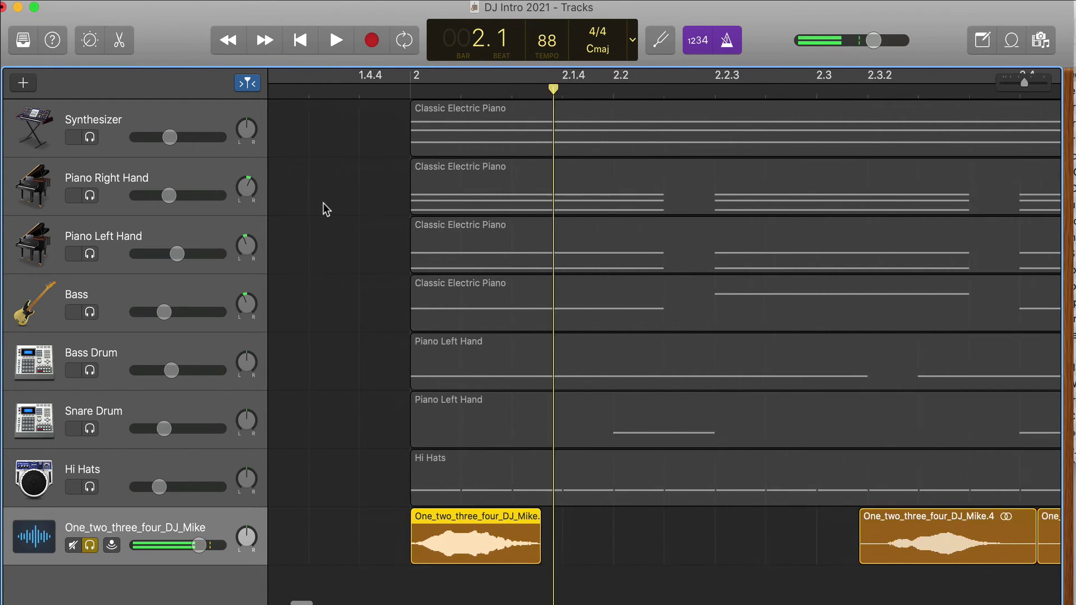
{"action": "left_click_drag", "start_coordinate": [602, 516], "coordinate": [594, 515]}
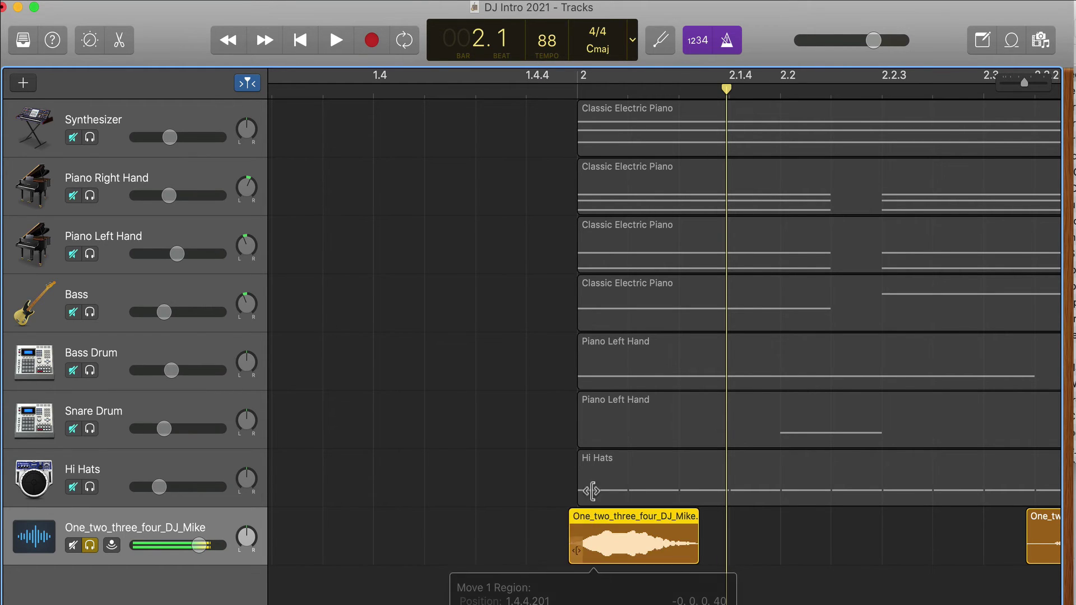
{"action": "left_click", "coordinate": [579, 92]}
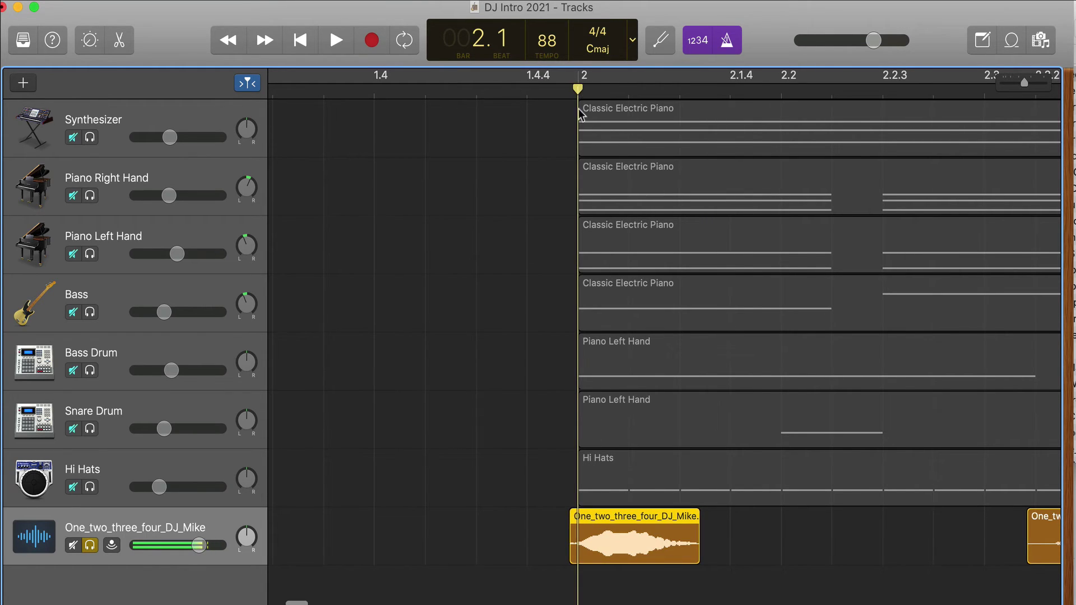
{"action": "left_click", "coordinate": [376, 93]}
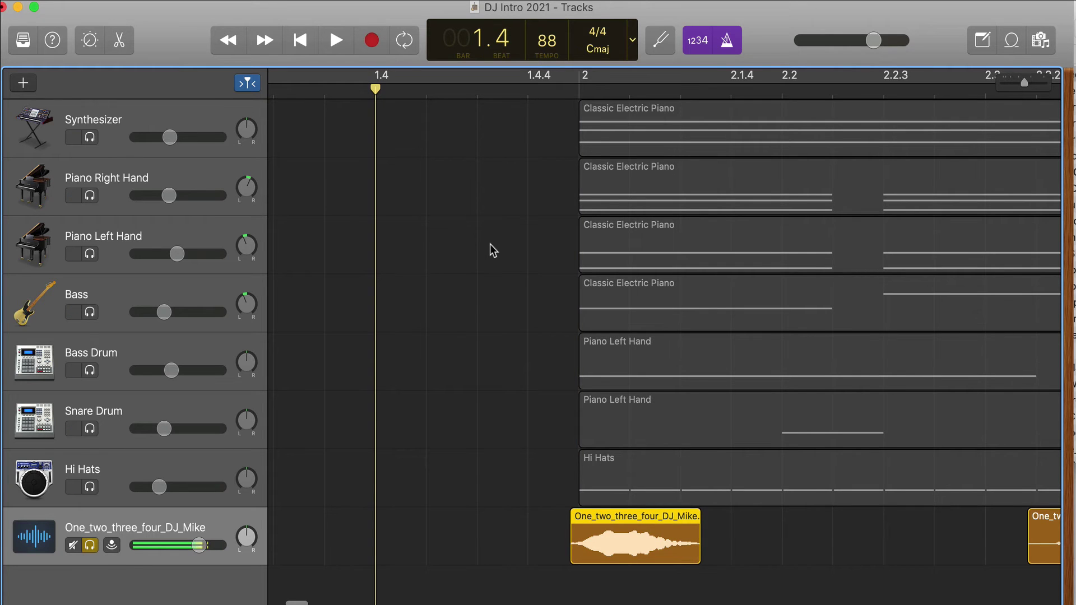
{"action": "key", "text": "space"}
{"action": "key", "text": "space"}
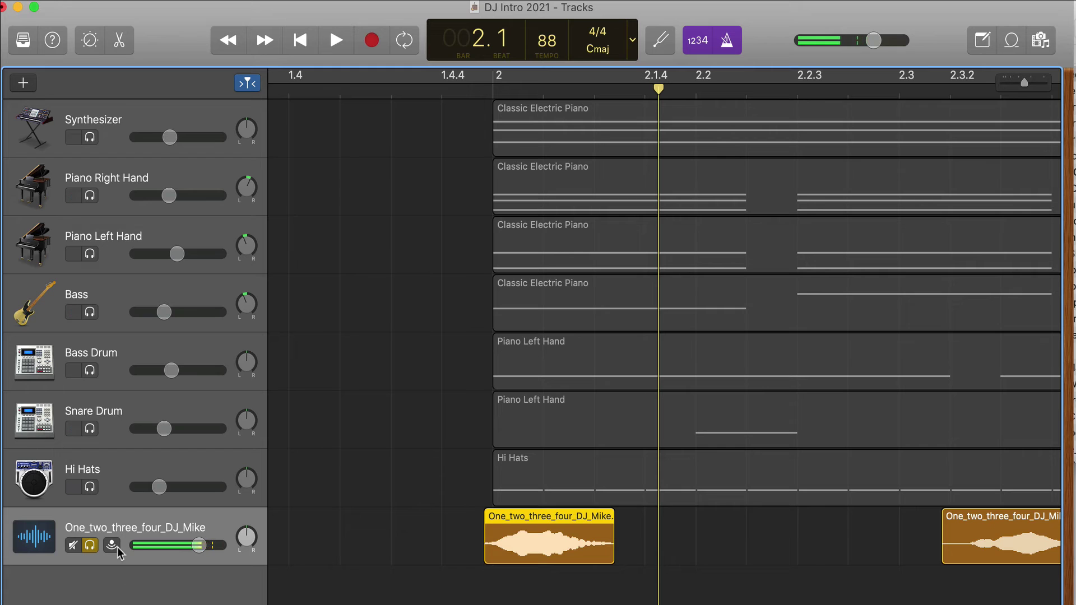
Step: Unsolo the voice track and play the full mix from beat 4 of bar 1
{"action": "left_click", "coordinate": [91, 547]}
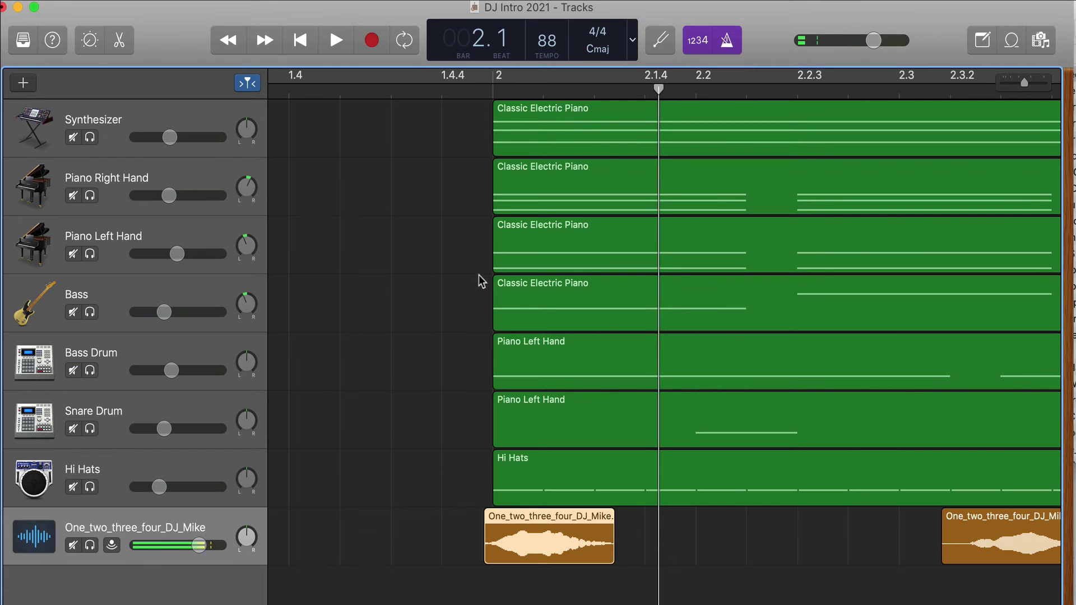
{"action": "left_click", "coordinate": [290, 89]}
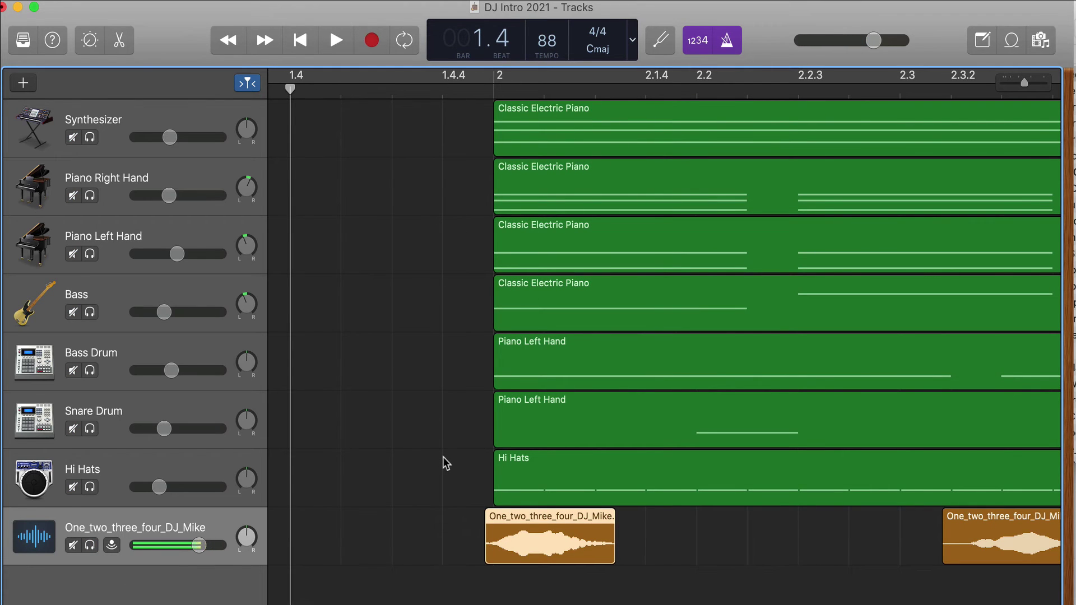
{"action": "key", "text": "space"}
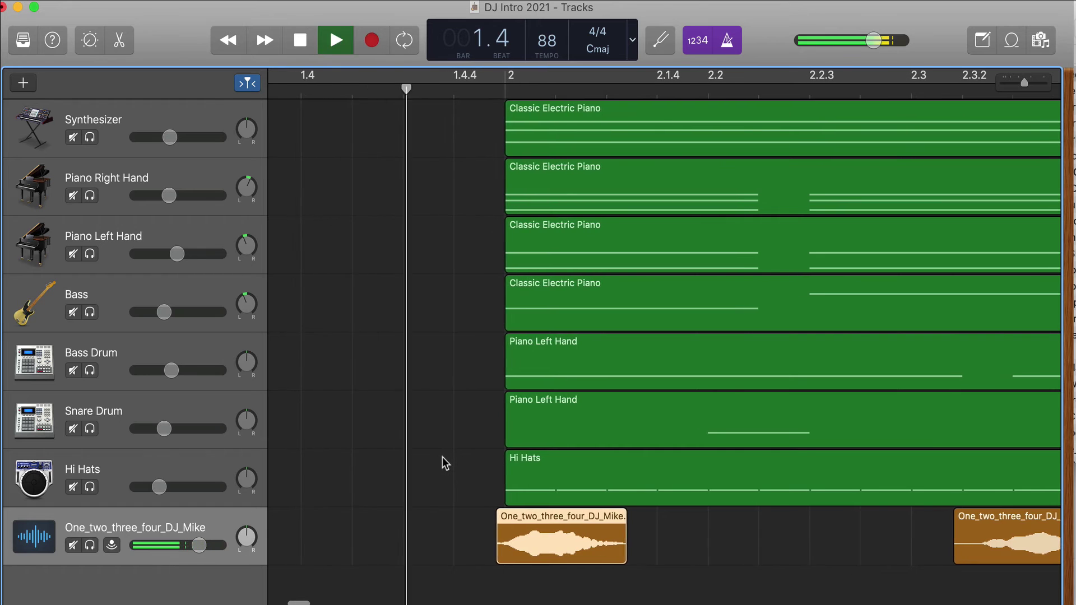
{"action": "key", "text": "space"}
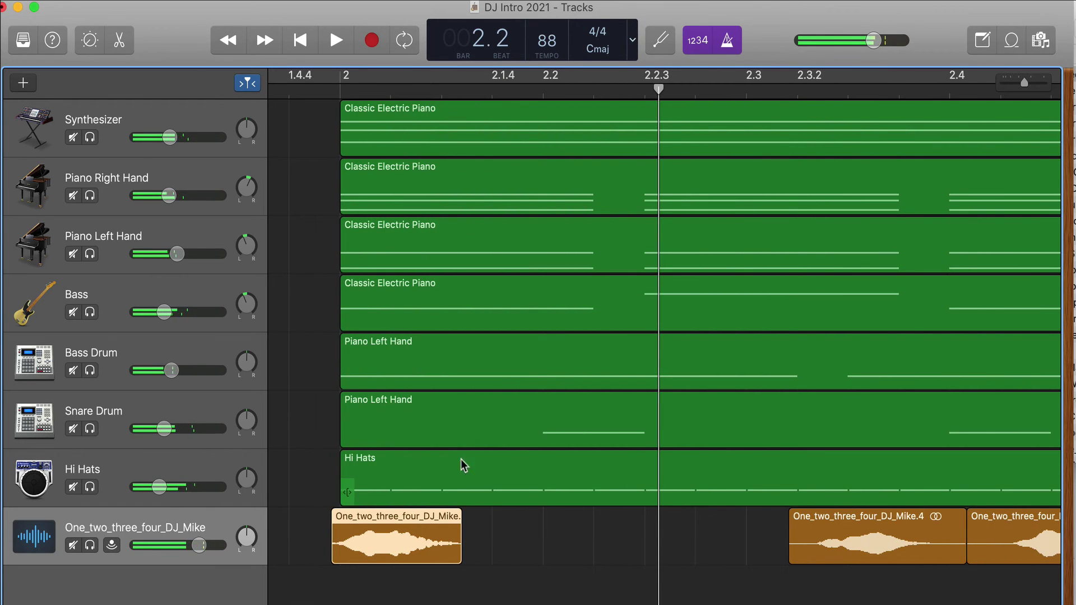
Step: Solo the voice track again with the playhead on beat 2 of bar 2
{"action": "left_click", "coordinate": [90, 545]}
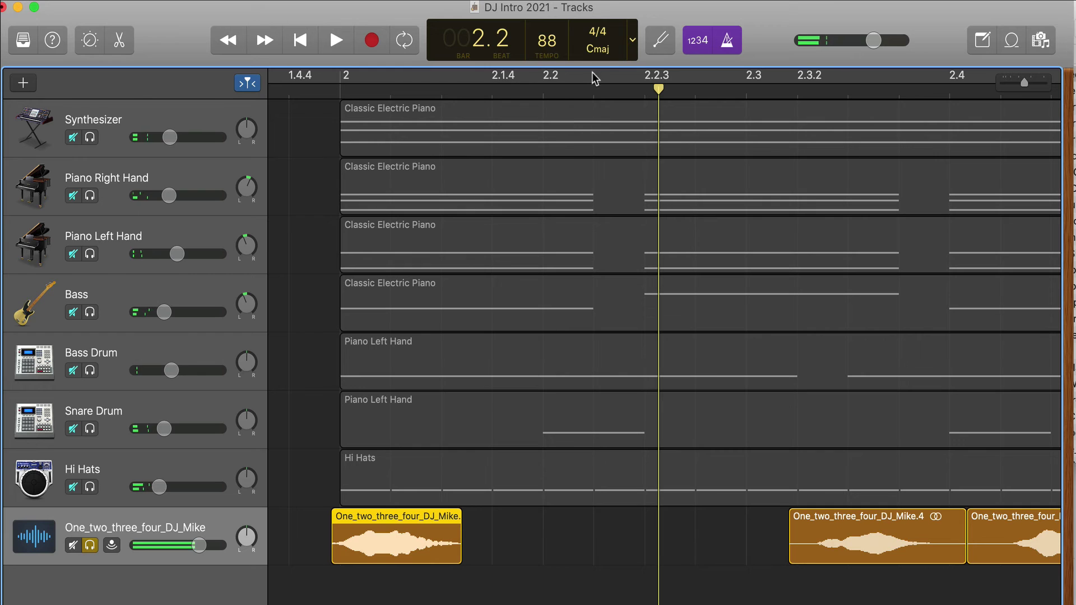
{"action": "left_click", "coordinate": [544, 88]}
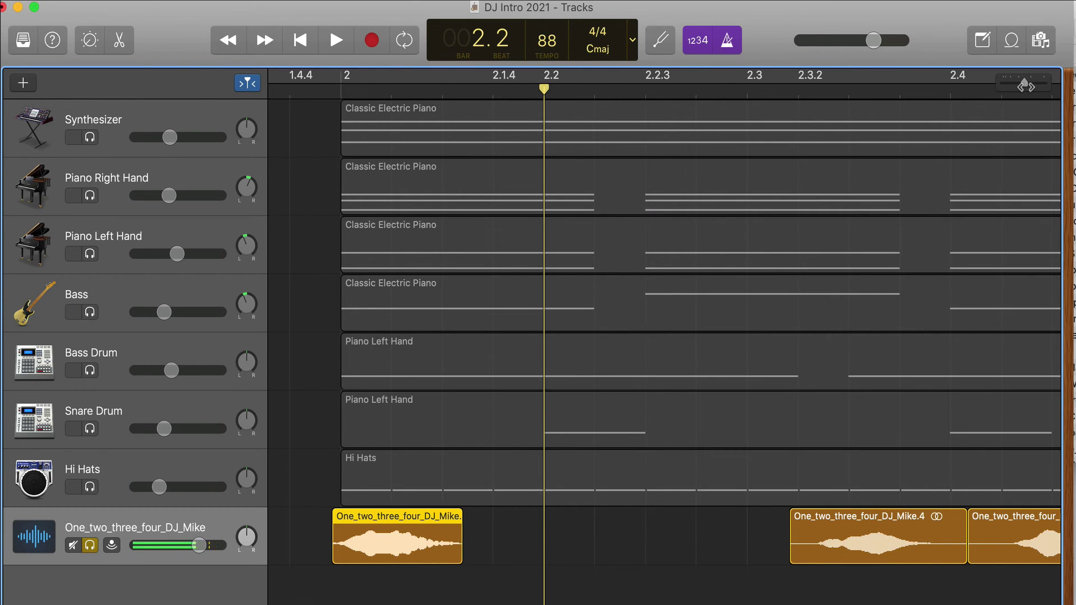
{"action": "scroll", "coordinate": [876, 91], "scroll_direction": "down", "scroll_amount": 3}
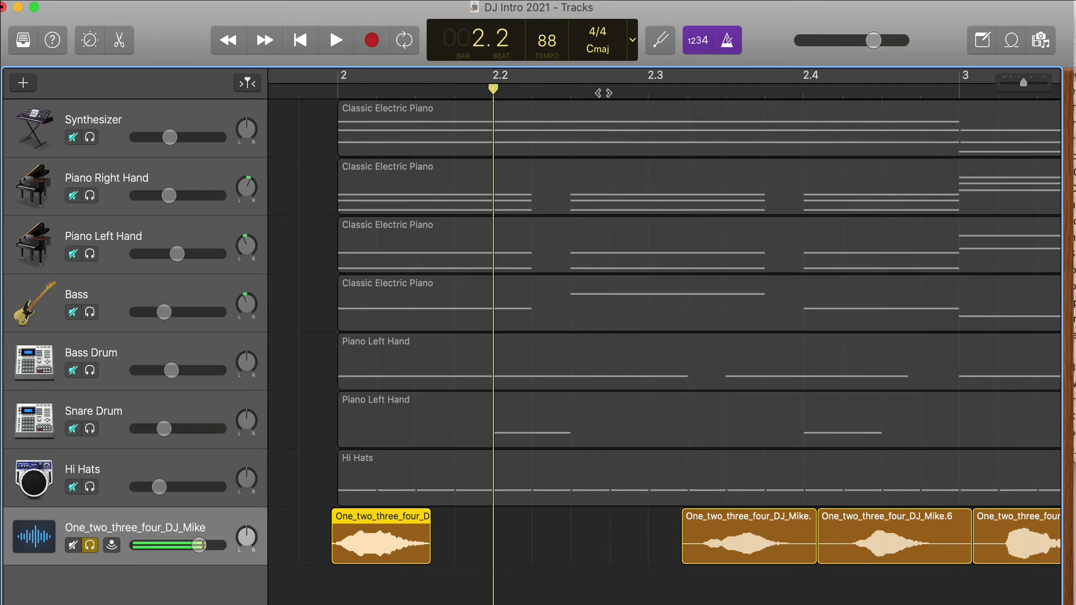
Step: Trim both ends of the second voice region and align it to beat 2 of bar 2
{"action": "left_click", "coordinate": [651, 100]}
{"action": "left_click", "coordinate": [810, 98]}
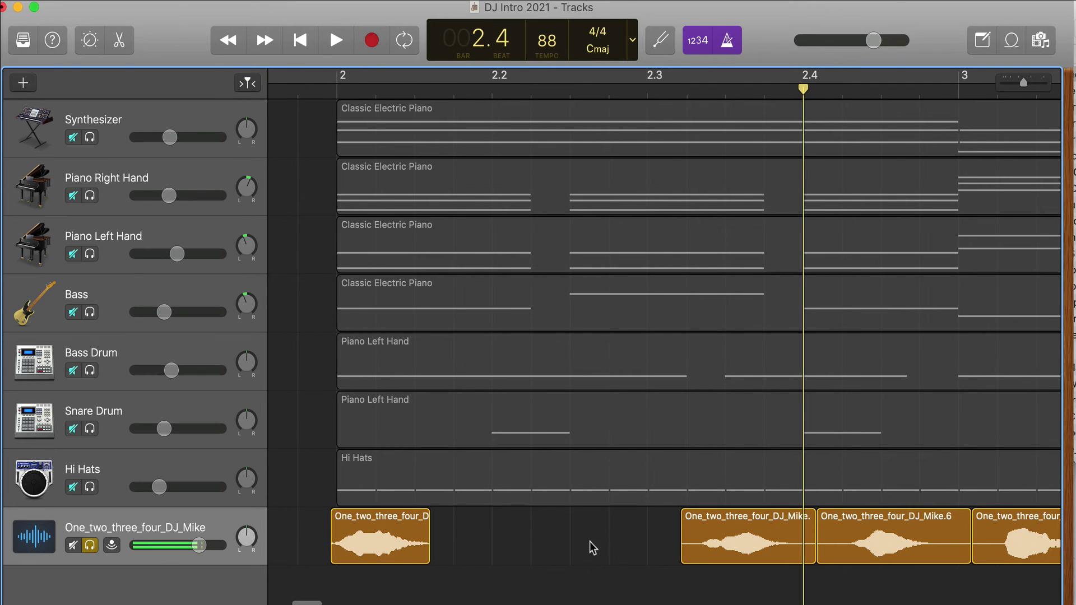
{"action": "left_click_drag", "start_coordinate": [680, 557], "coordinate": [700, 558]}
{"action": "left_click_drag", "start_coordinate": [763, 538], "coordinate": [559, 520]}
{"action": "left_click", "coordinate": [487, 78]}
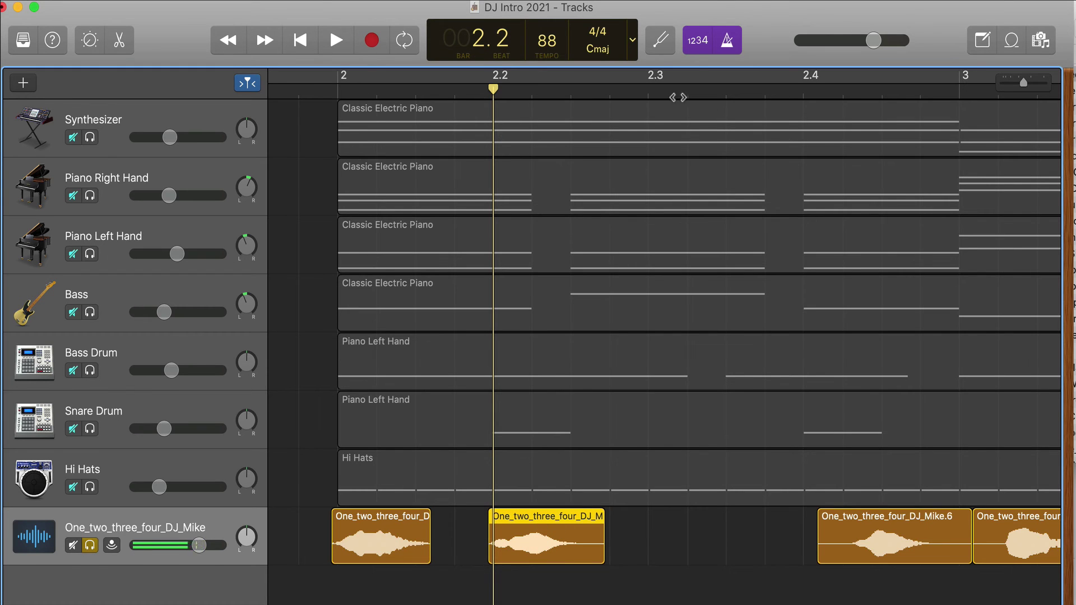
{"action": "left_click_drag", "start_coordinate": [601, 557], "coordinate": [583, 562]}
Step: Trim the third region onto beat 3 and move the fourth region toward beat 4
{"action": "left_click", "coordinate": [654, 89]}
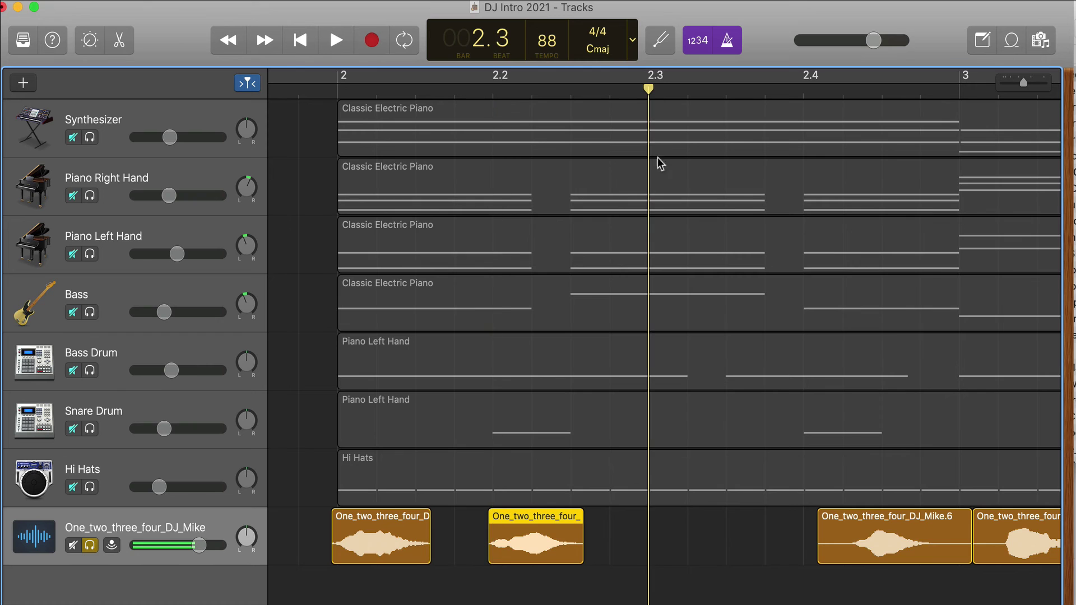
{"action": "left_click_drag", "start_coordinate": [880, 525], "coordinate": [683, 523]}
{"action": "left_click_drag", "start_coordinate": [630, 558], "coordinate": [663, 557]}
{"action": "left_click_drag", "start_coordinate": [717, 525], "coordinate": [689, 519]}
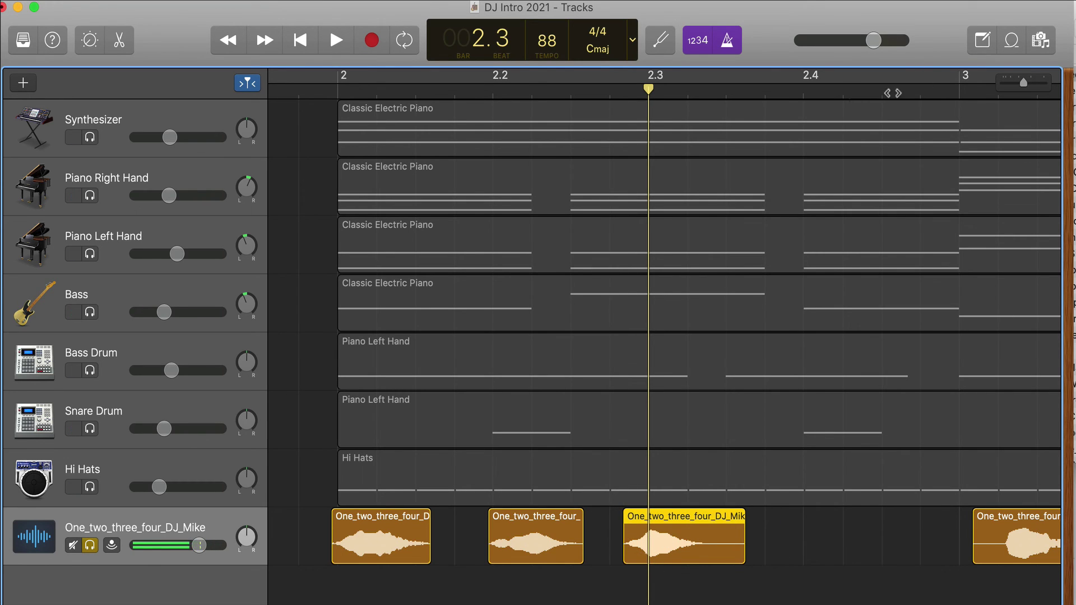
{"action": "left_click", "coordinate": [807, 95]}
{"action": "left_click_drag", "start_coordinate": [1009, 518], "coordinate": [819, 516]}
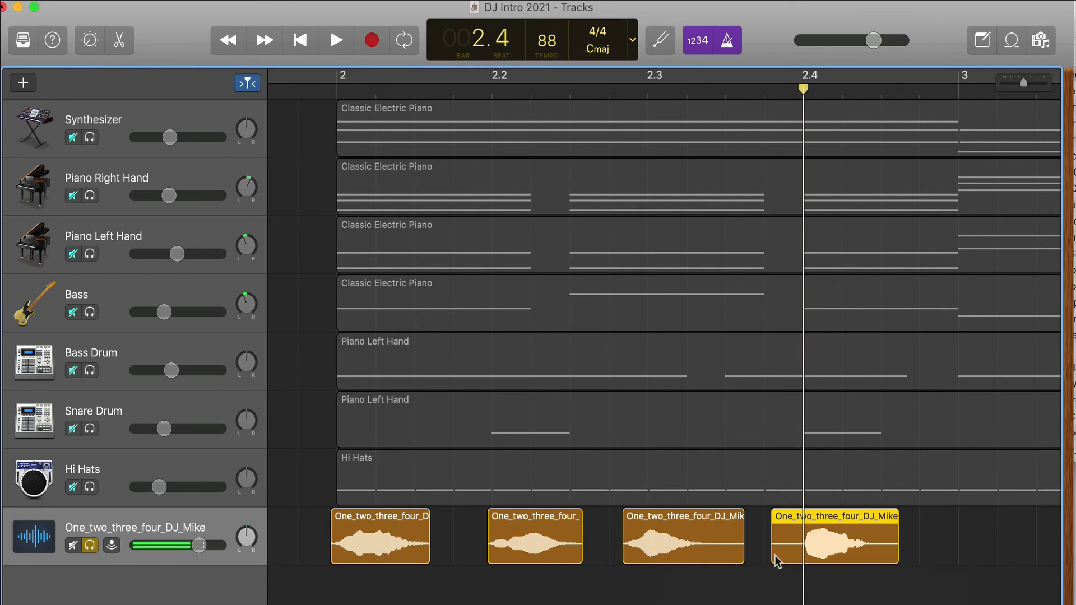
Step: Trim the fourth region's start, set it on beat 4 of bar 2, and shorten its end
{"action": "left_click_drag", "start_coordinate": [776, 554], "coordinate": [805, 555]}
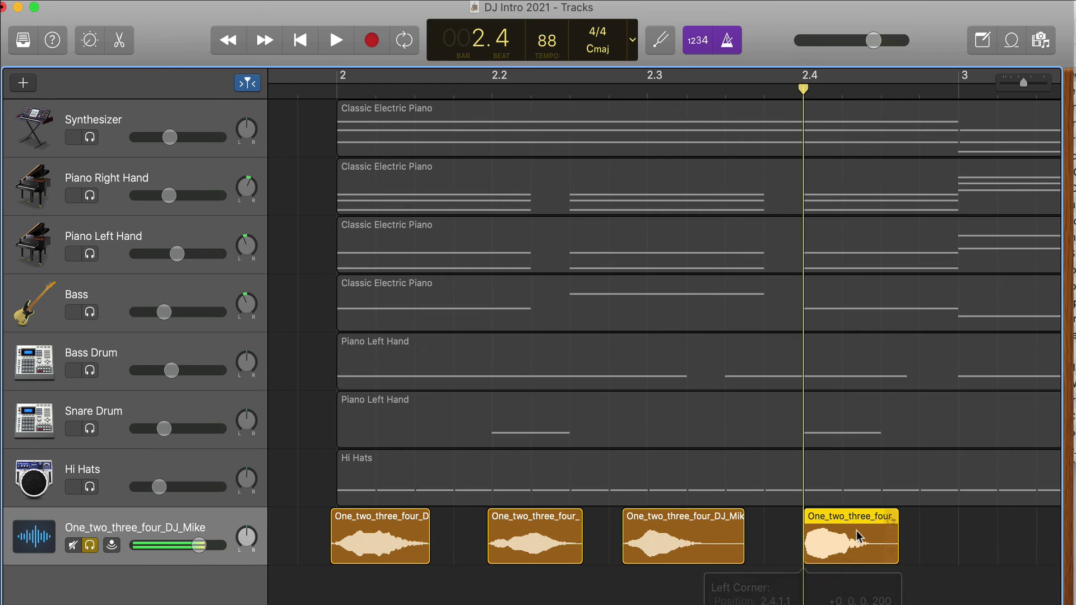
{"action": "left_click_drag", "start_coordinate": [859, 522], "coordinate": [855, 523]}
{"action": "left_click_drag", "start_coordinate": [1015, 84], "coordinate": [1029, 84]}
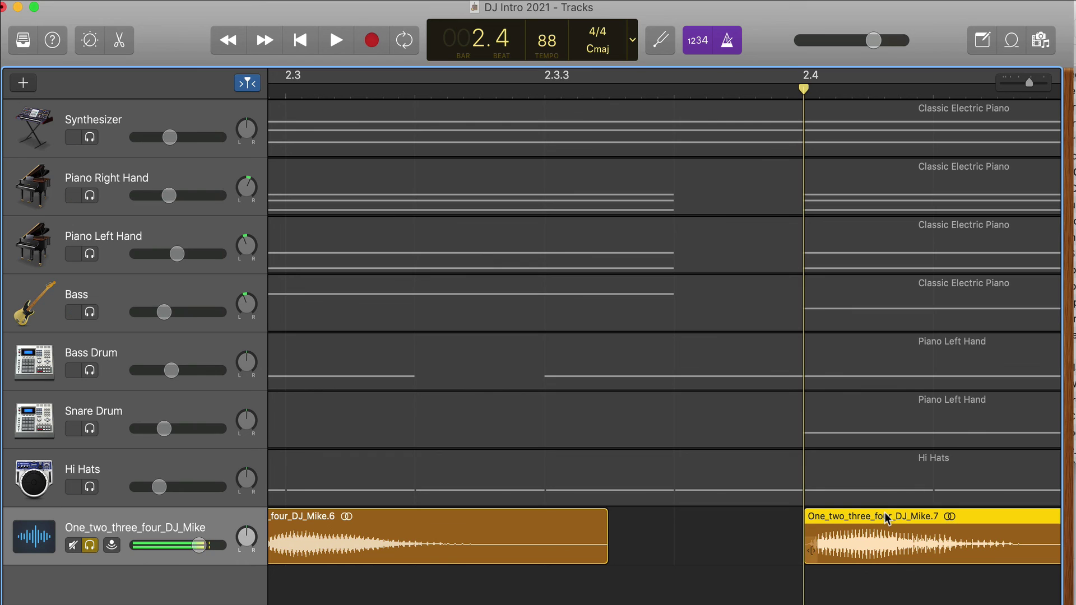
{"action": "left_click_drag", "start_coordinate": [885, 513], "coordinate": [876, 512]}
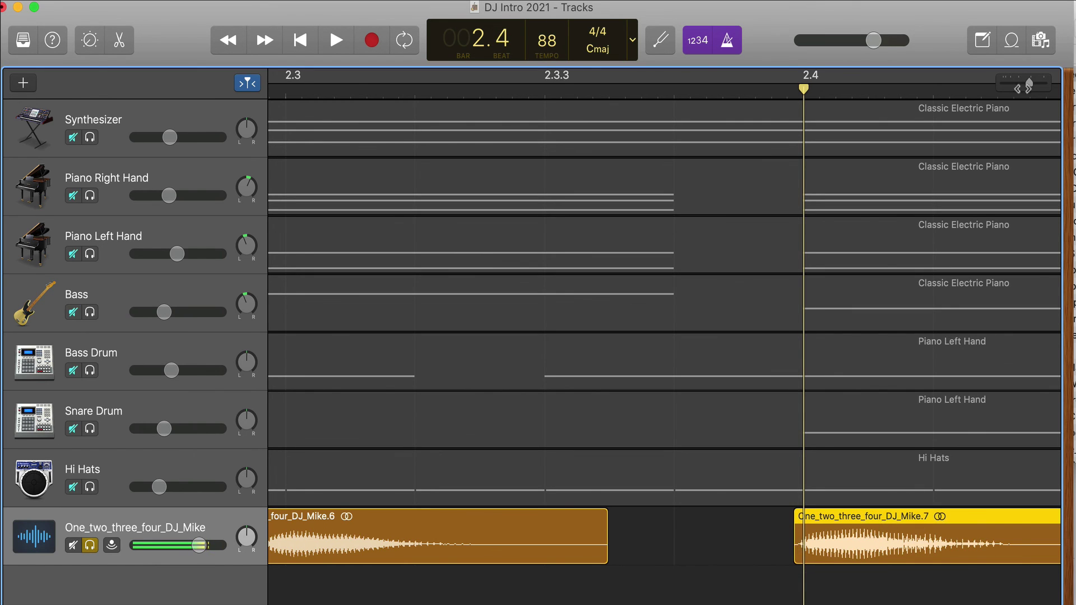
{"action": "left_click_drag", "start_coordinate": [1029, 84], "coordinate": [1023, 90]}
{"action": "left_click_drag", "start_coordinate": [924, 555], "coordinate": [889, 557]}
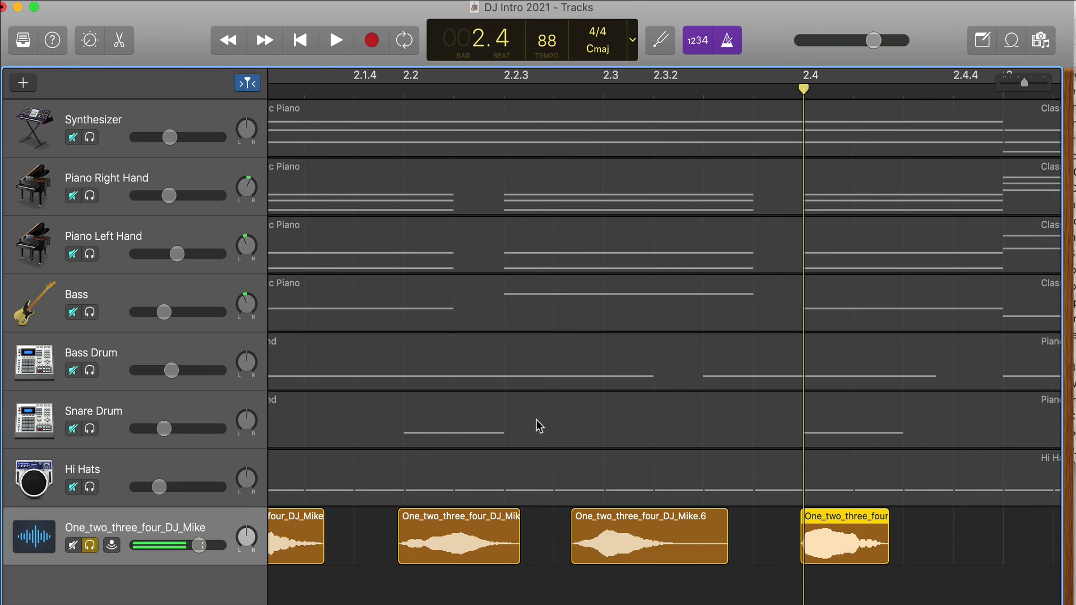
{"action": "scroll", "coordinate": [766, 439], "scroll_direction": "left", "scroll_amount": 10}
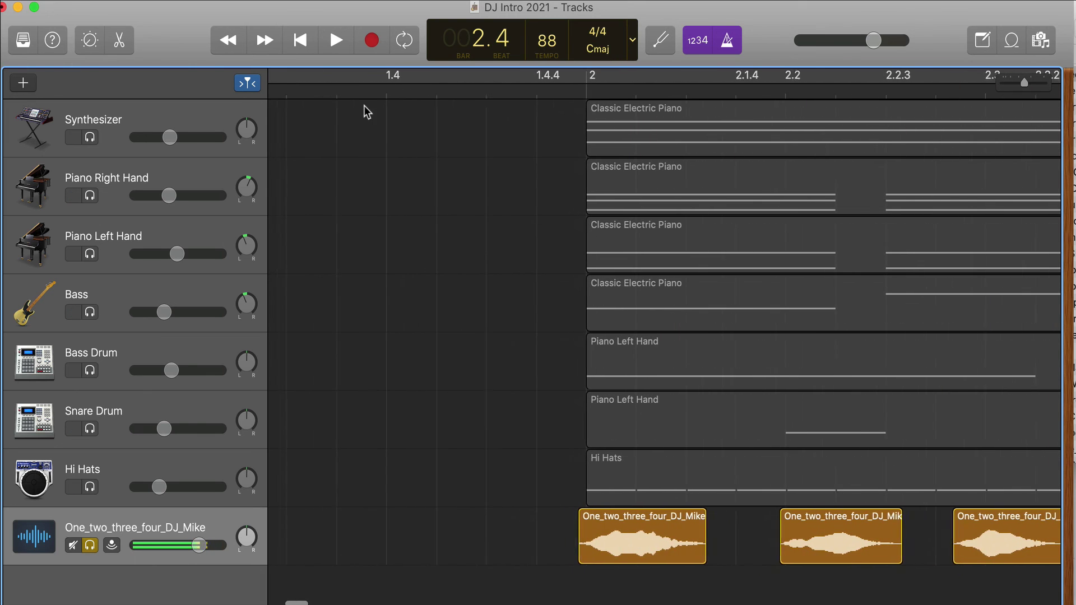
{"action": "scroll", "coordinate": [336, 101], "scroll_direction": "left", "scroll_amount": 3}
{"action": "left_click_drag", "start_coordinate": [1026, 85], "coordinate": [1020, 84]}
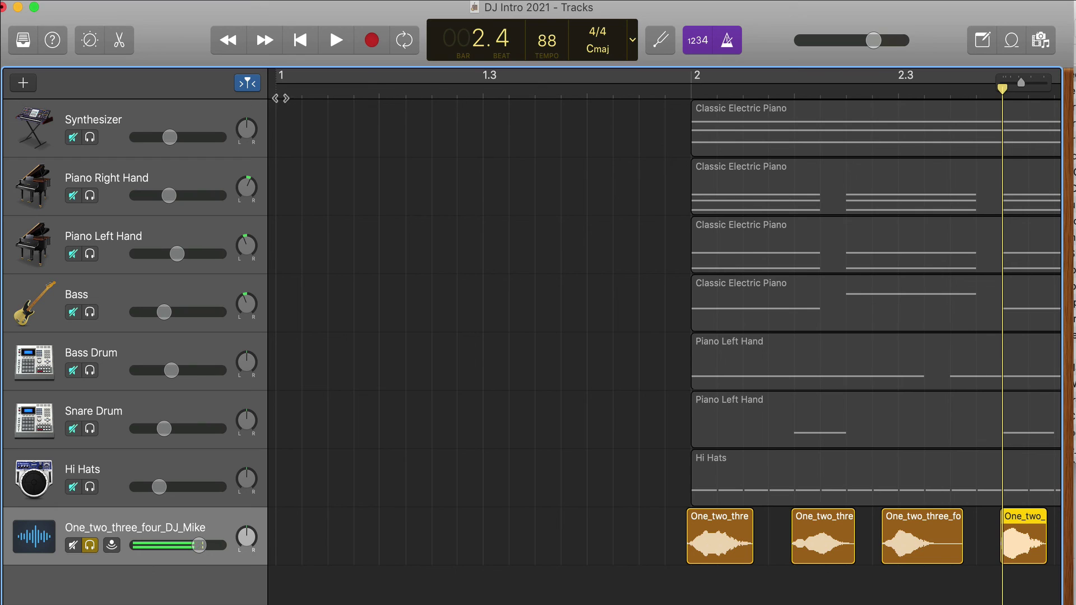
{"action": "key", "text": "Return"}
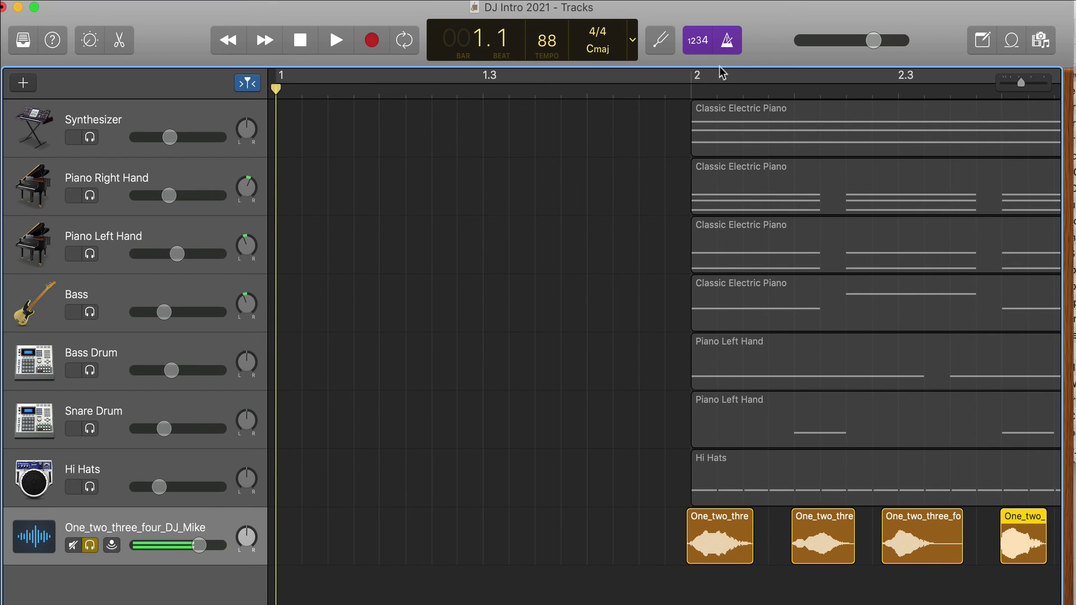
{"action": "key", "text": "space"}
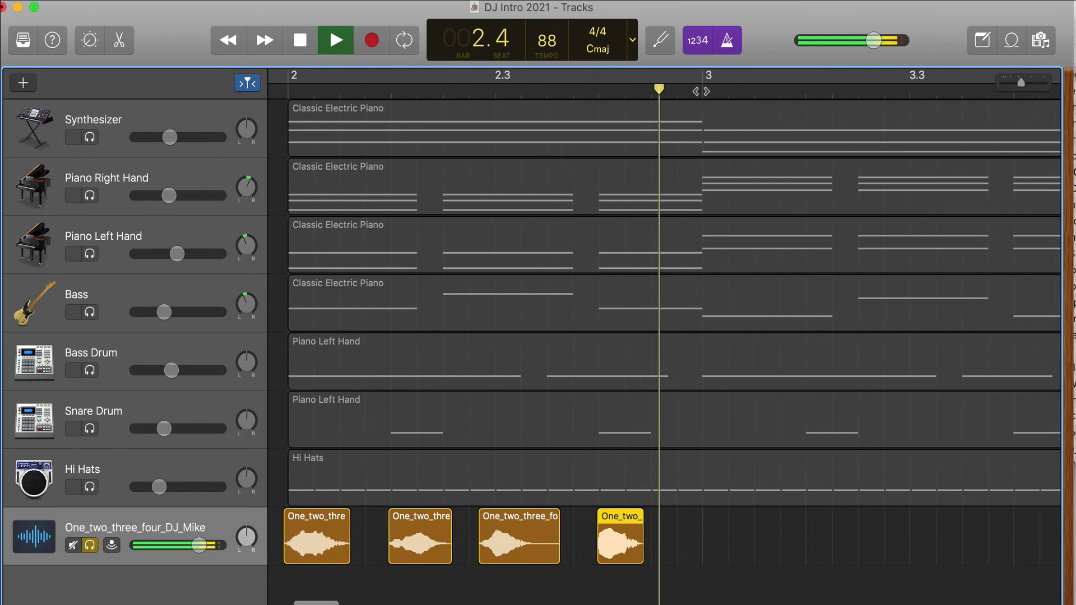
{"action": "key", "text": "space"}
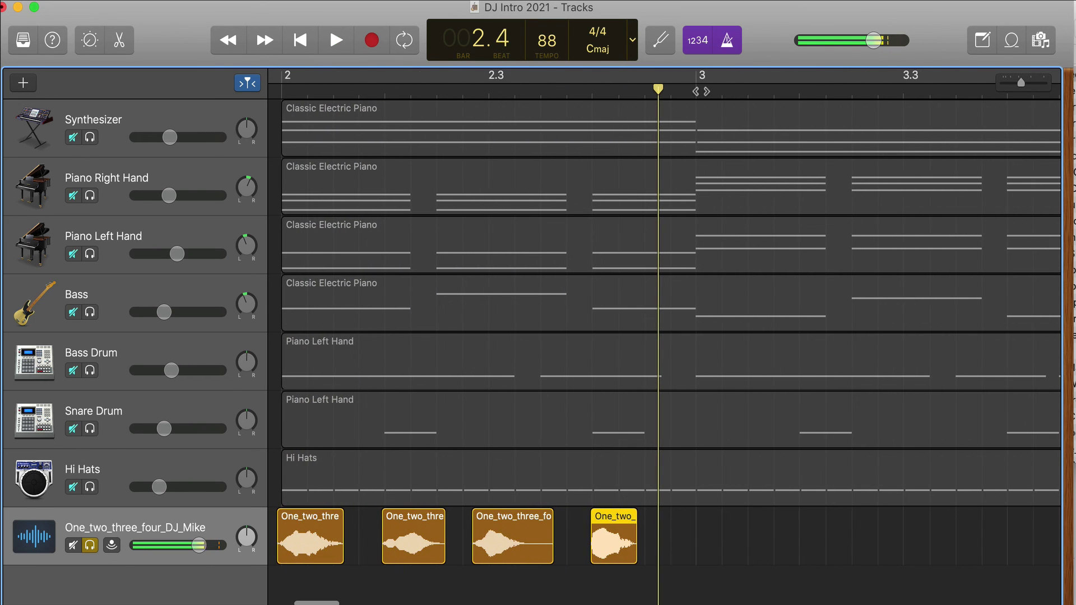
{"action": "left_click", "coordinate": [486, 99]}
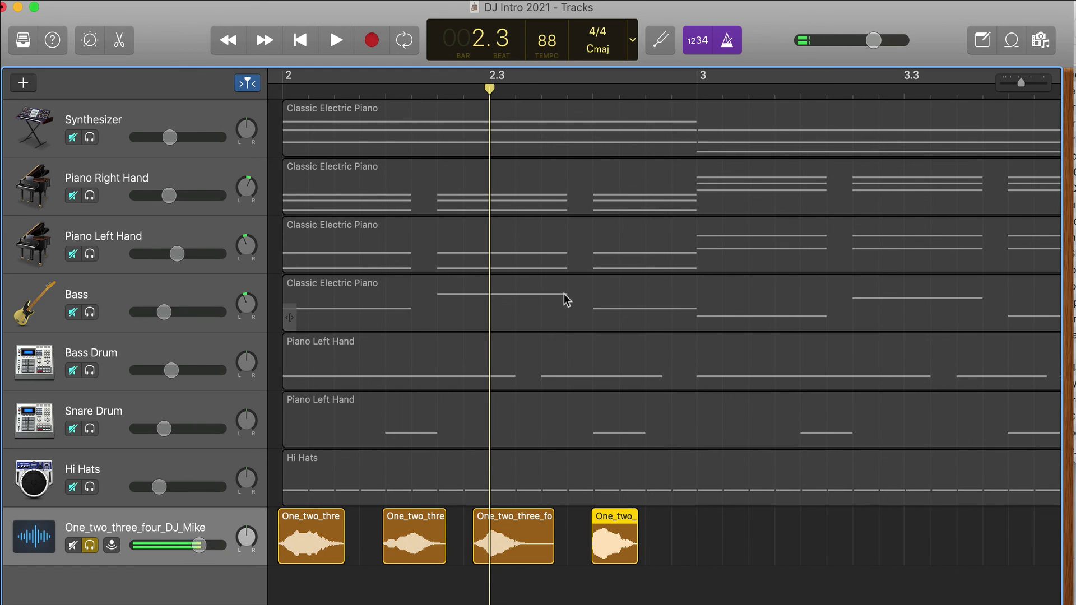